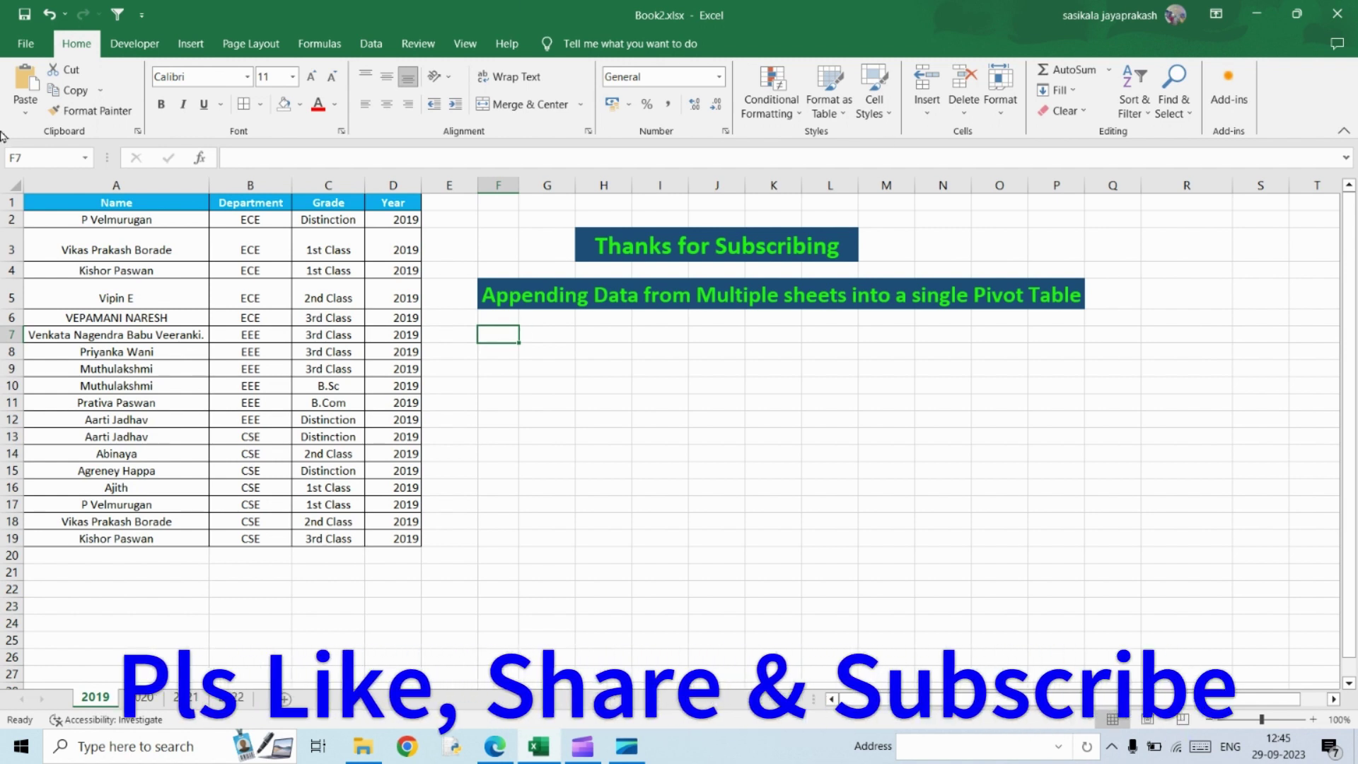
Convert the 2019 sheet's student data range into a formatted table
click(129, 467)
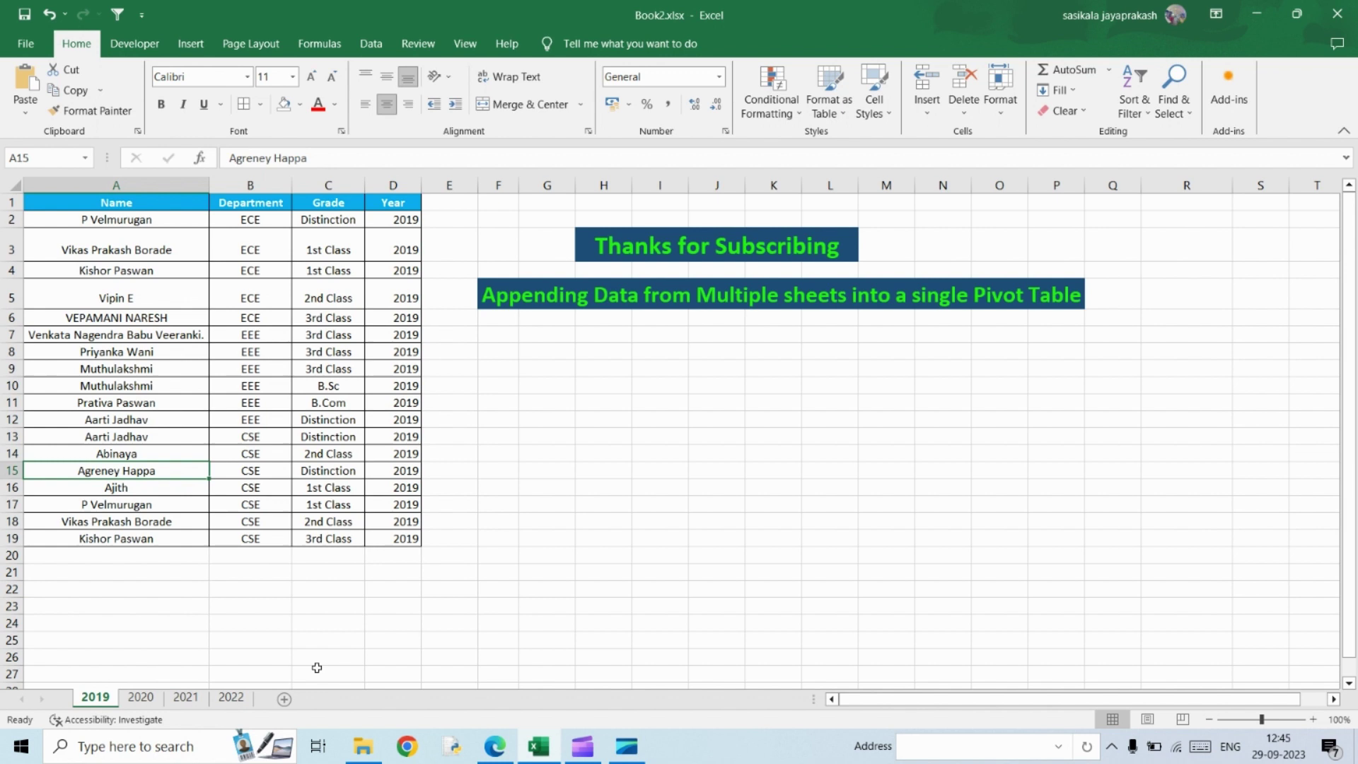
click(121, 418)
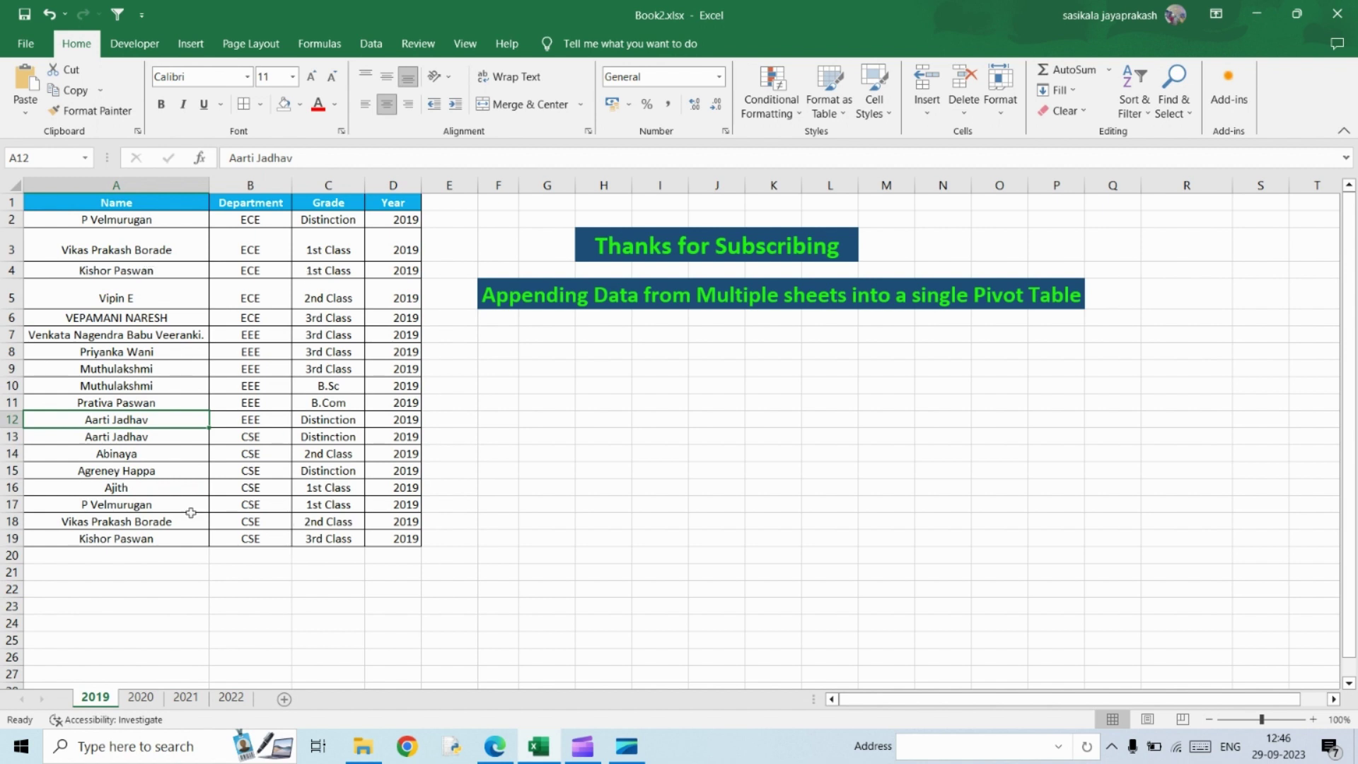
click(162, 503)
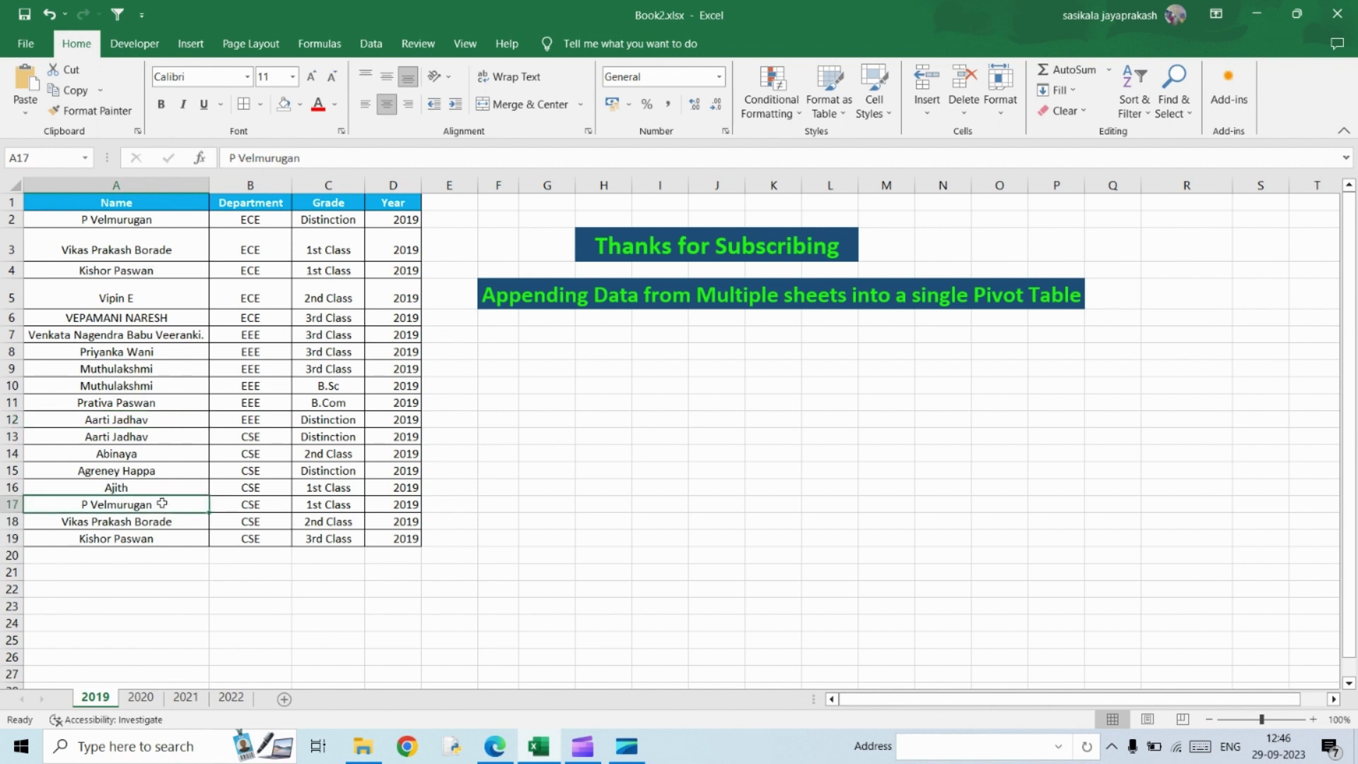
key(ctrl+a)
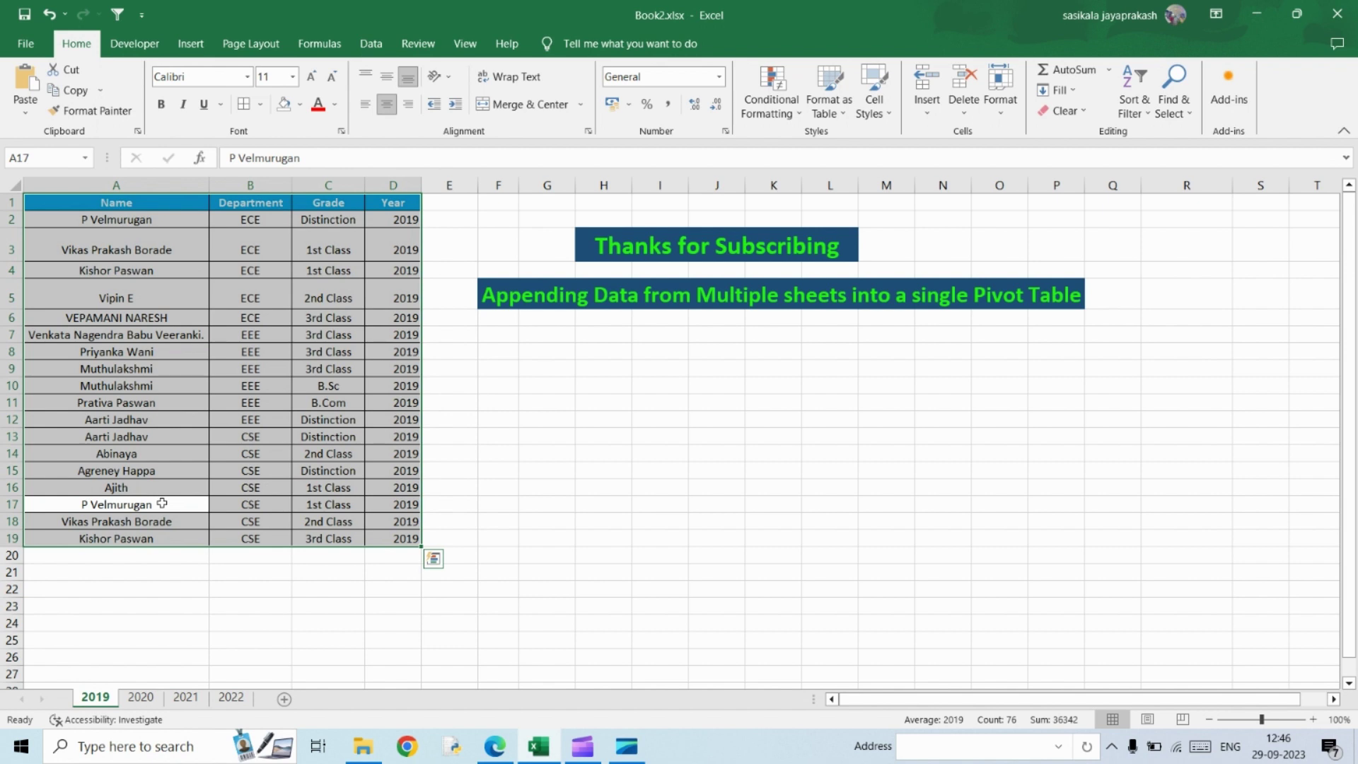
text(t)
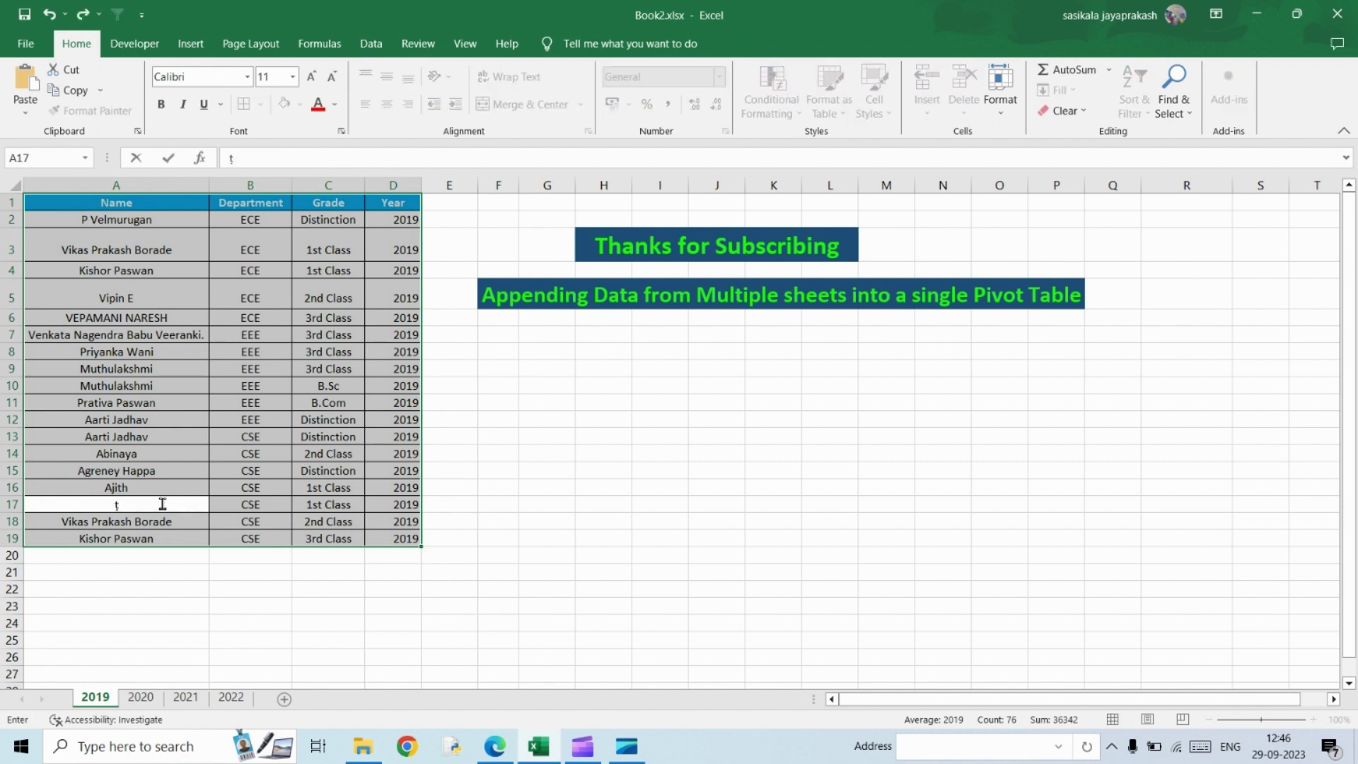
key(Escape)
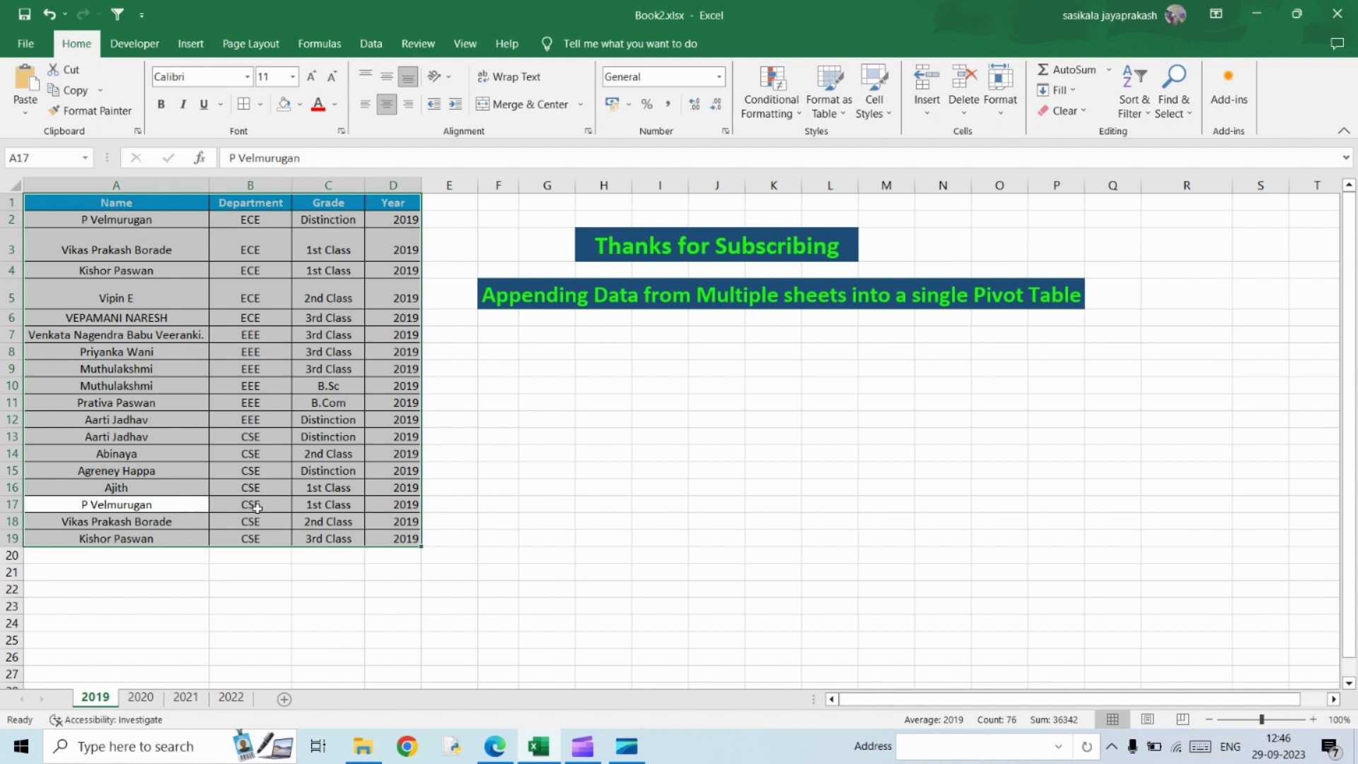
key(ctrl+t)
click(829, 476)
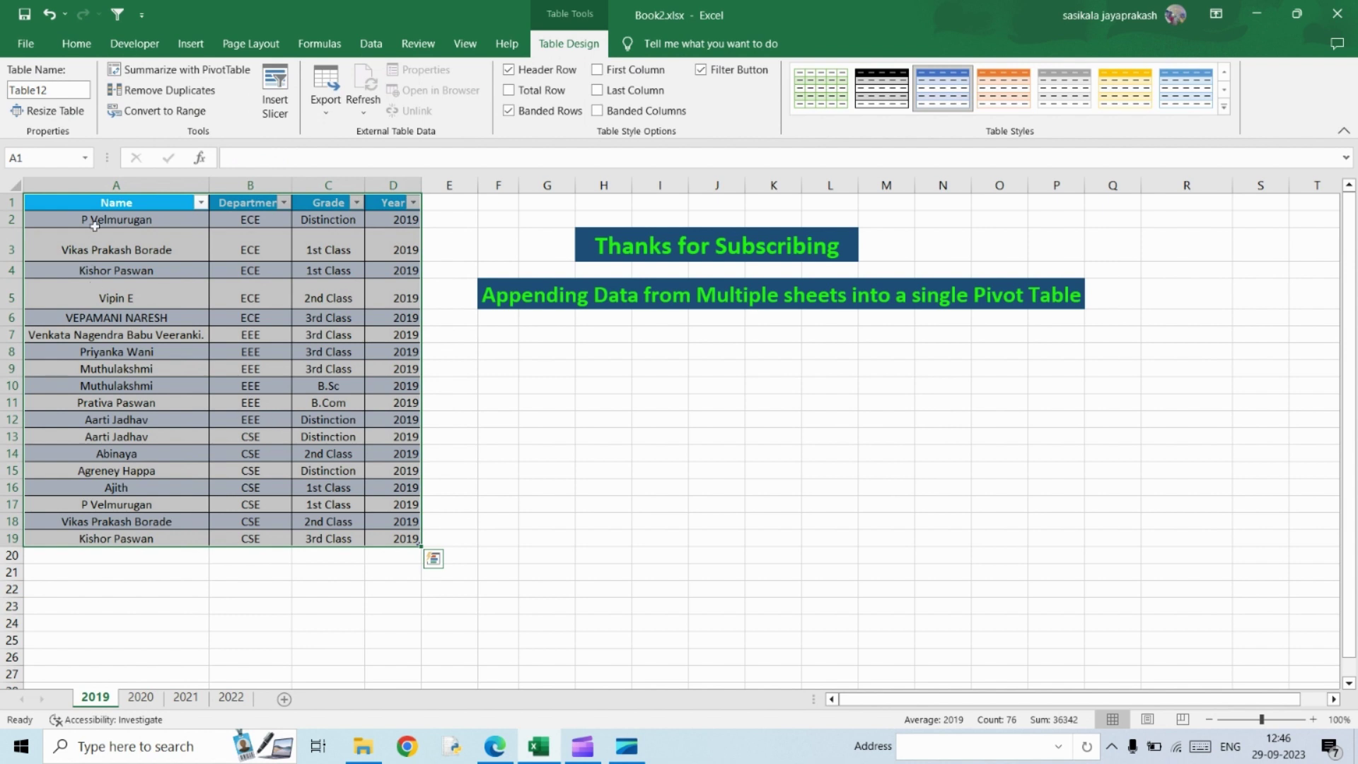
Rename the new table to Year_2019
click(69, 90)
drag(69, 90, 10, 96)
text(Year)
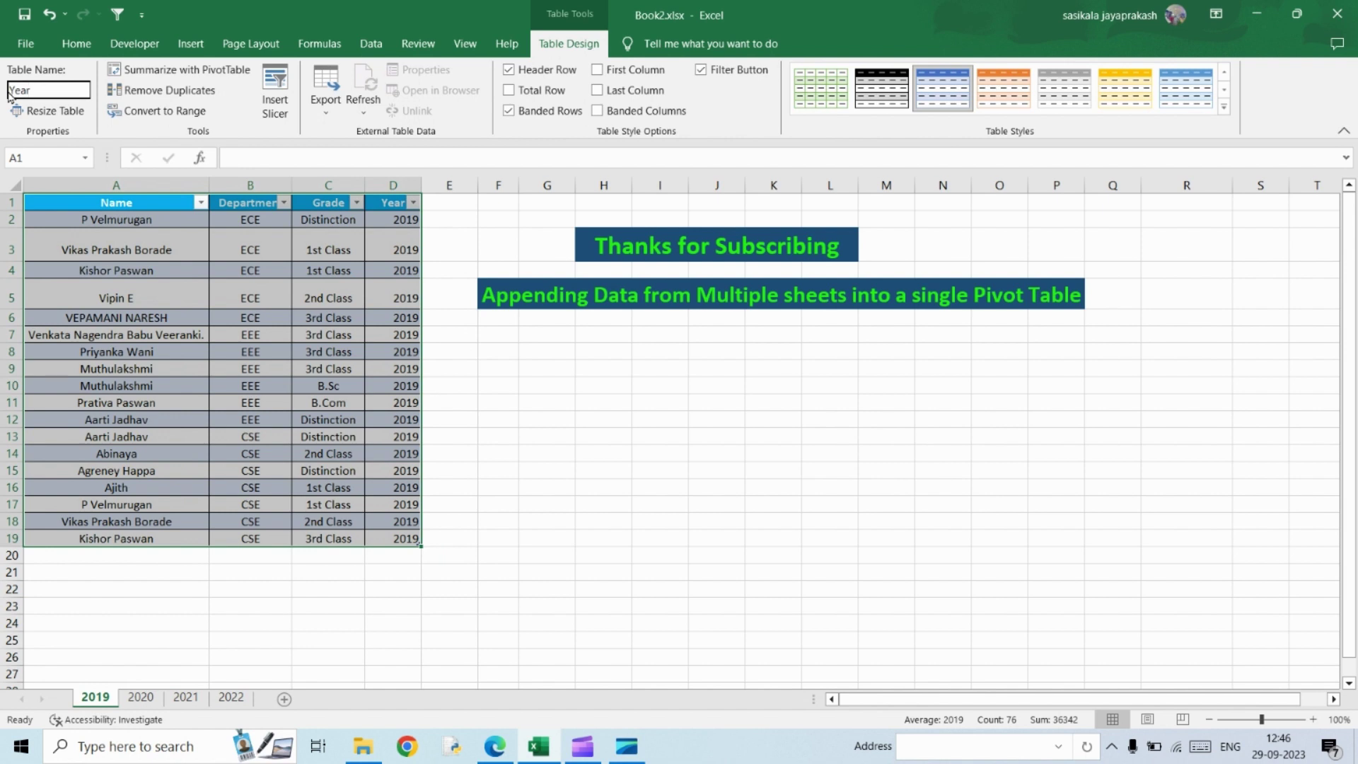
text(_2019)
click(132, 365)
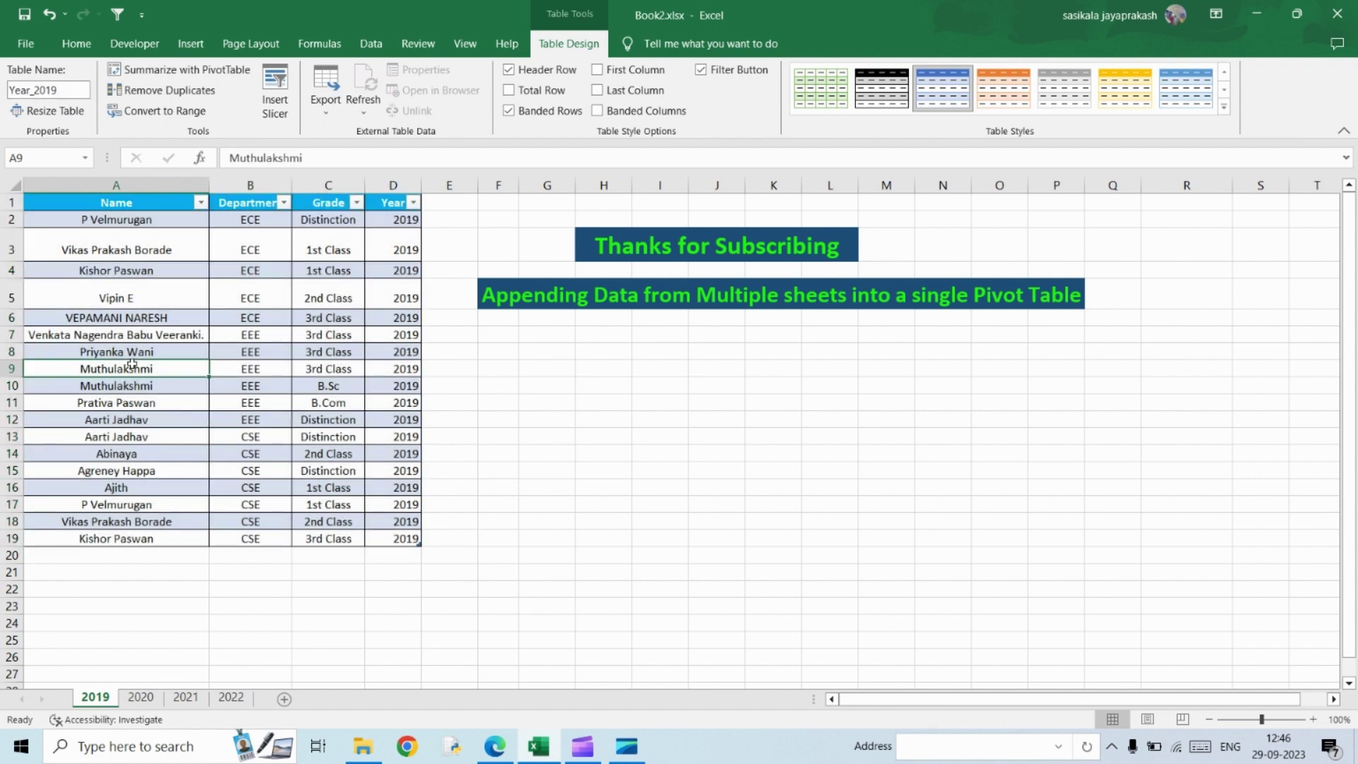
Go to the 2022 sheet and load its table into Power Query with From Table/Range
click(140, 697)
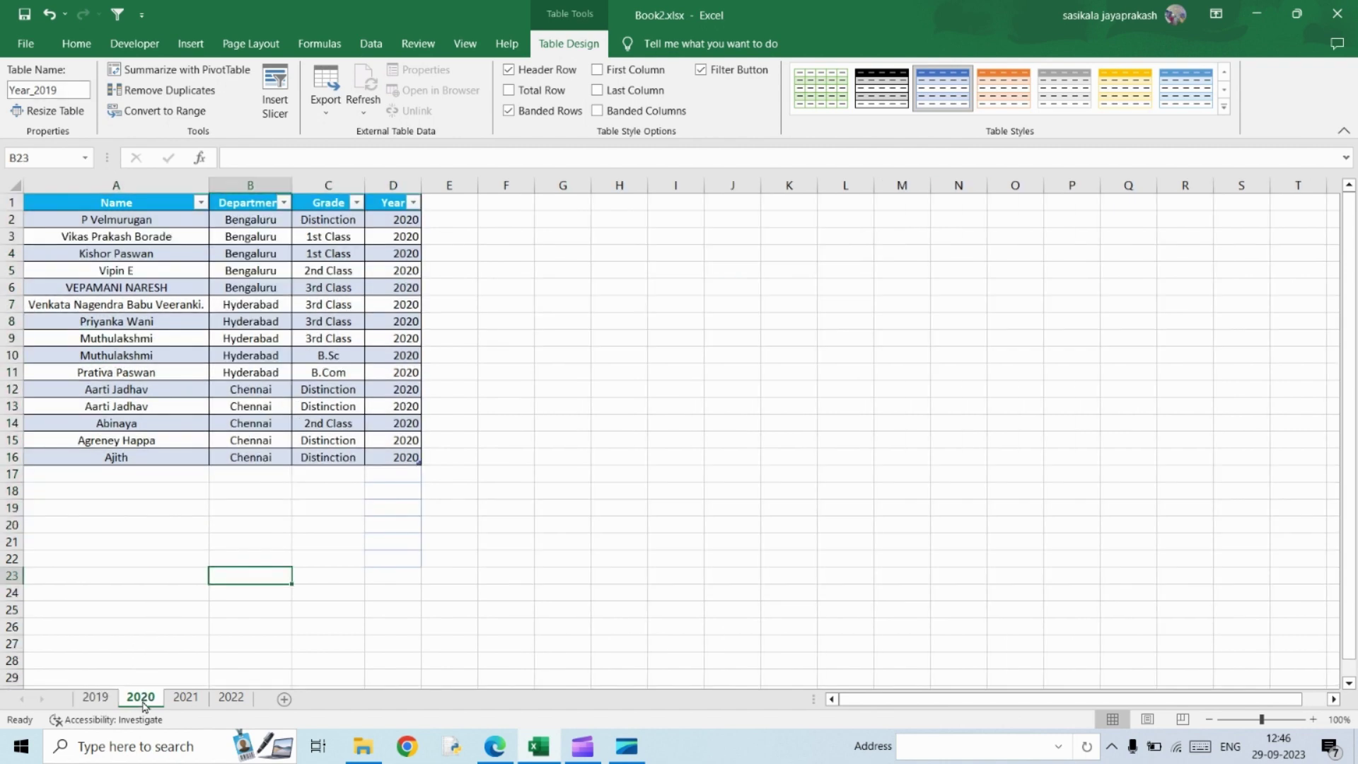
click(185, 697)
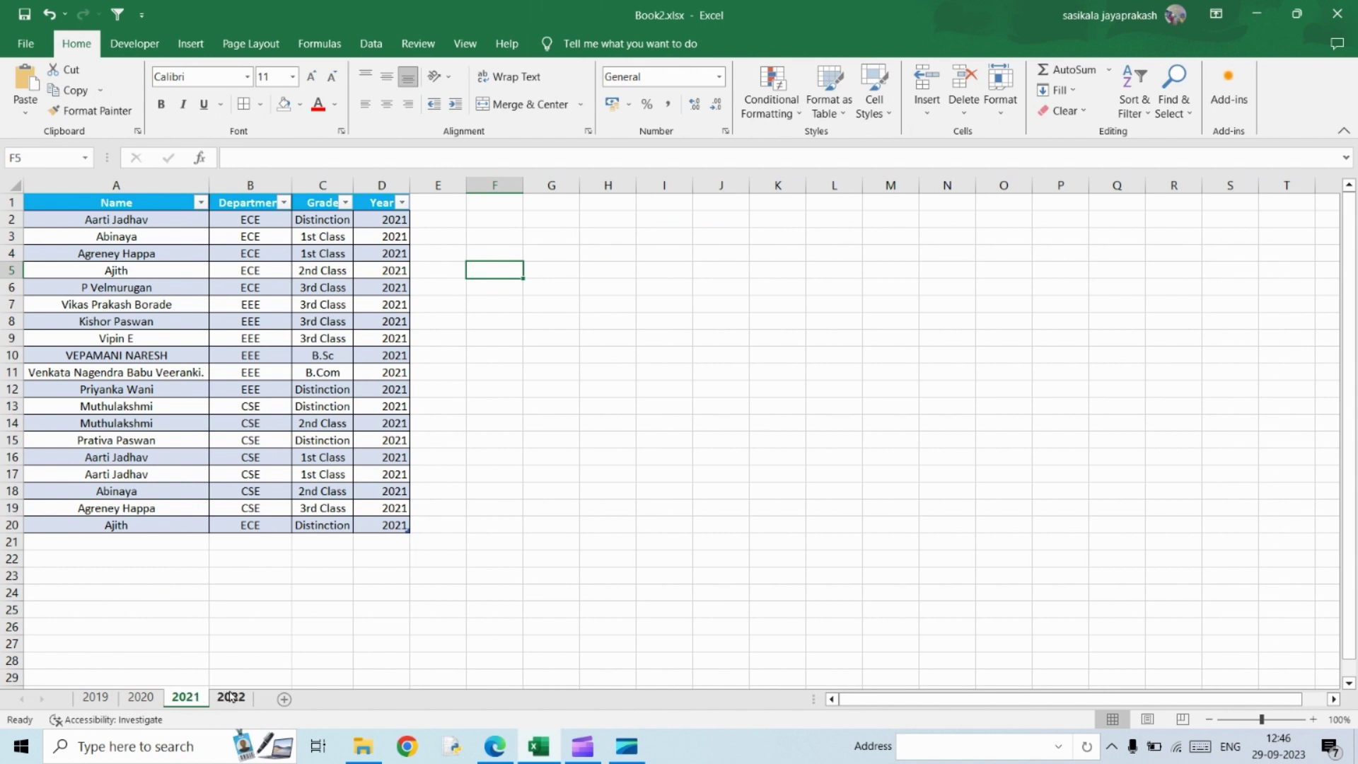
click(231, 697)
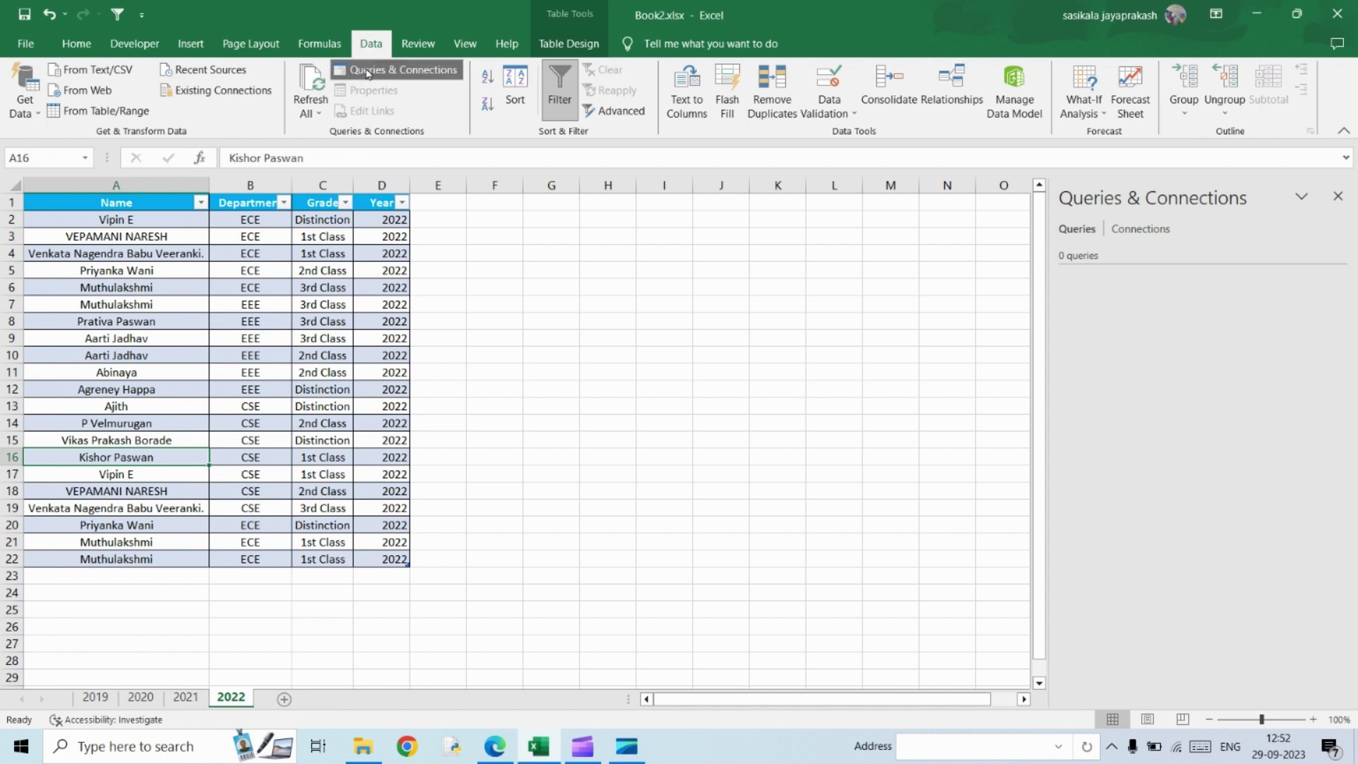
click(34, 116)
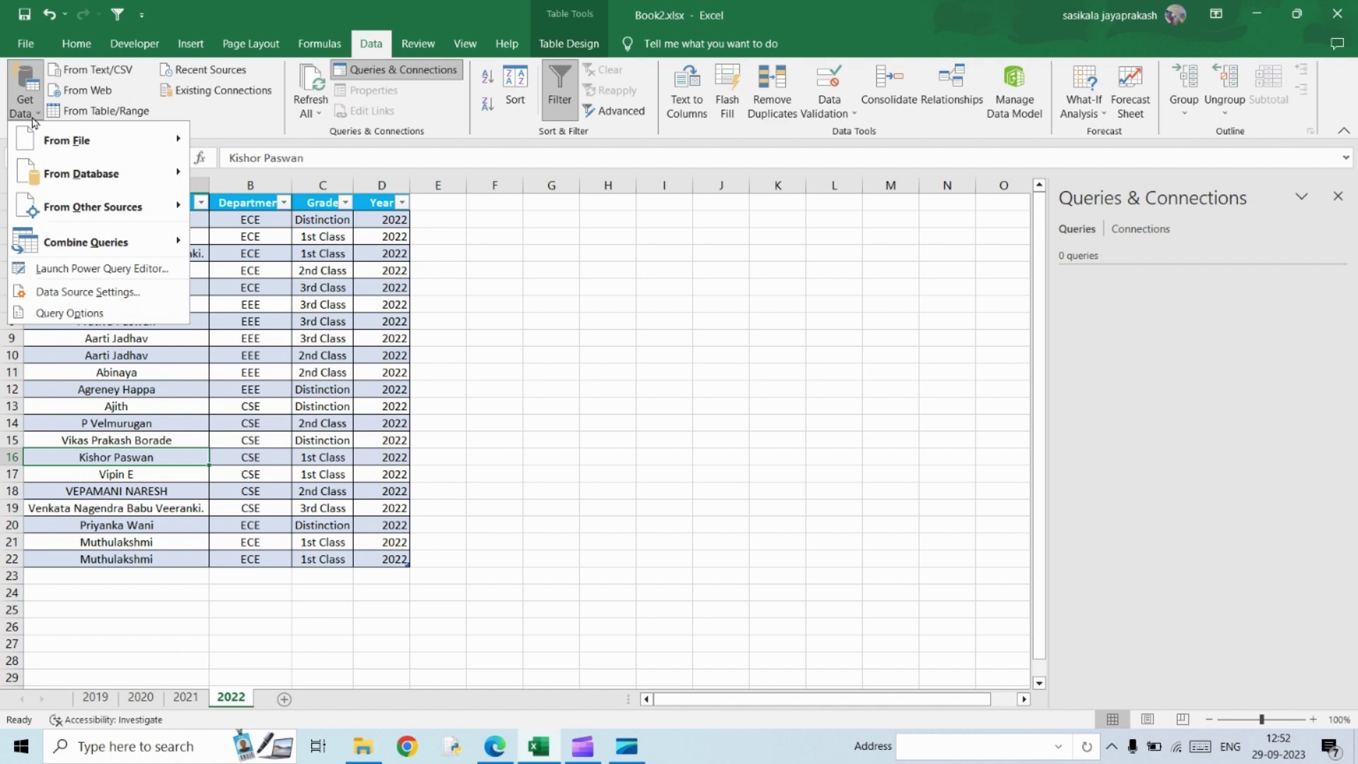
mouse_move(113, 216)
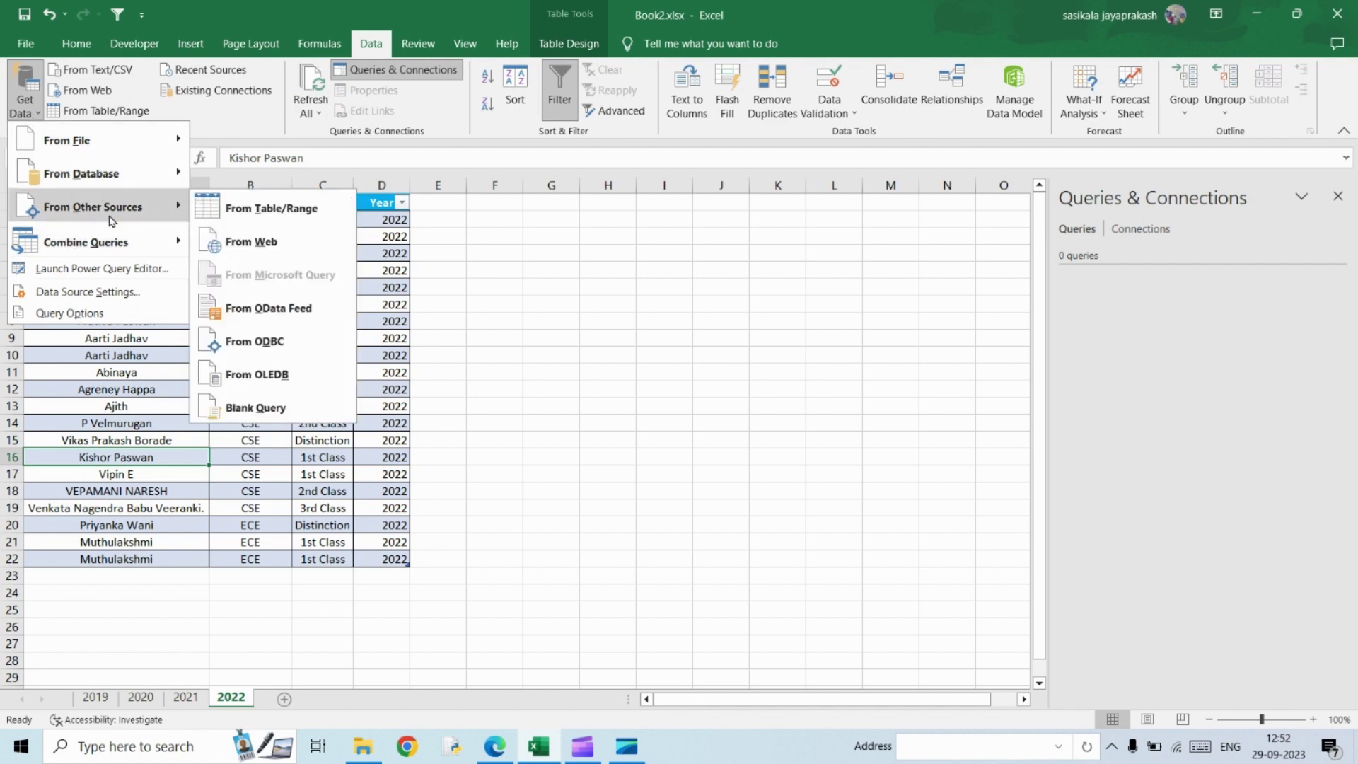
click(283, 213)
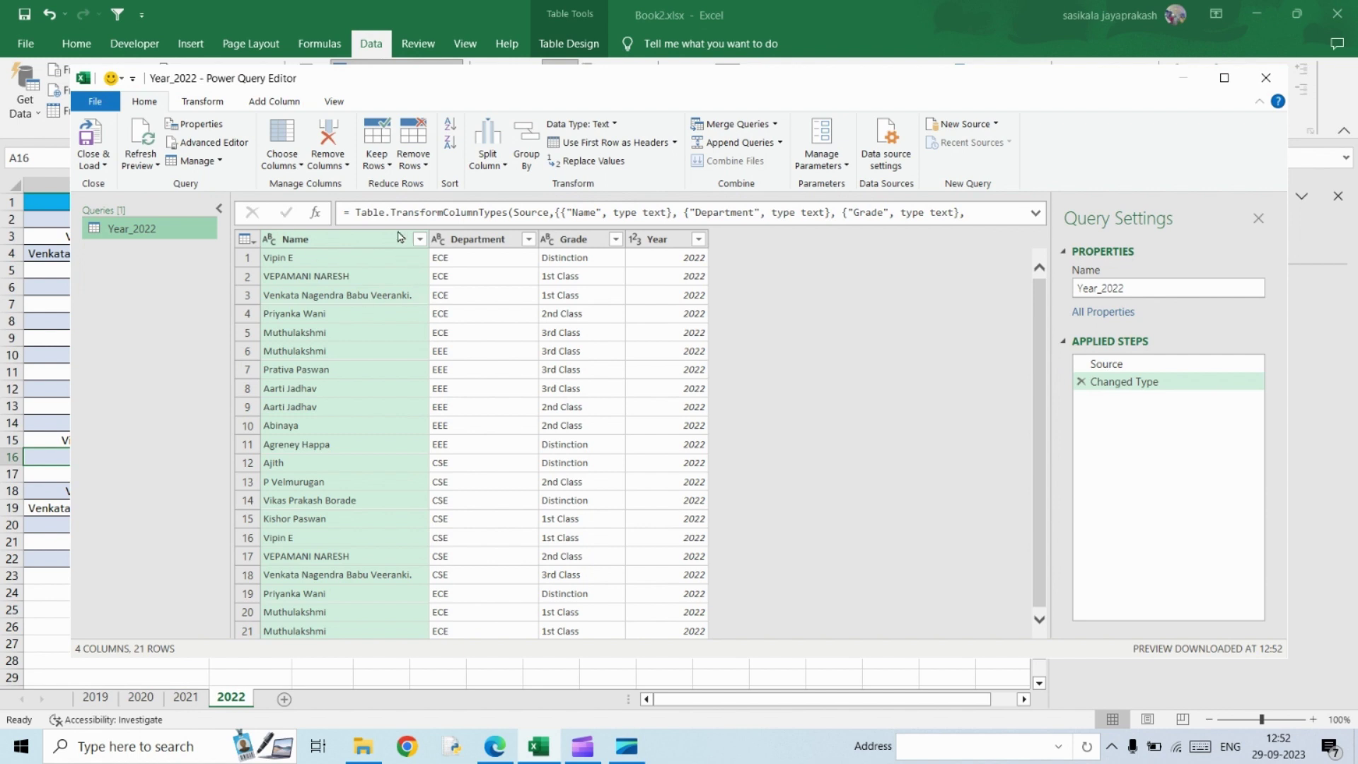
Replace the query's source formula with =Excel.CurrentWorkbook() to list all workbook tables
click(973, 212)
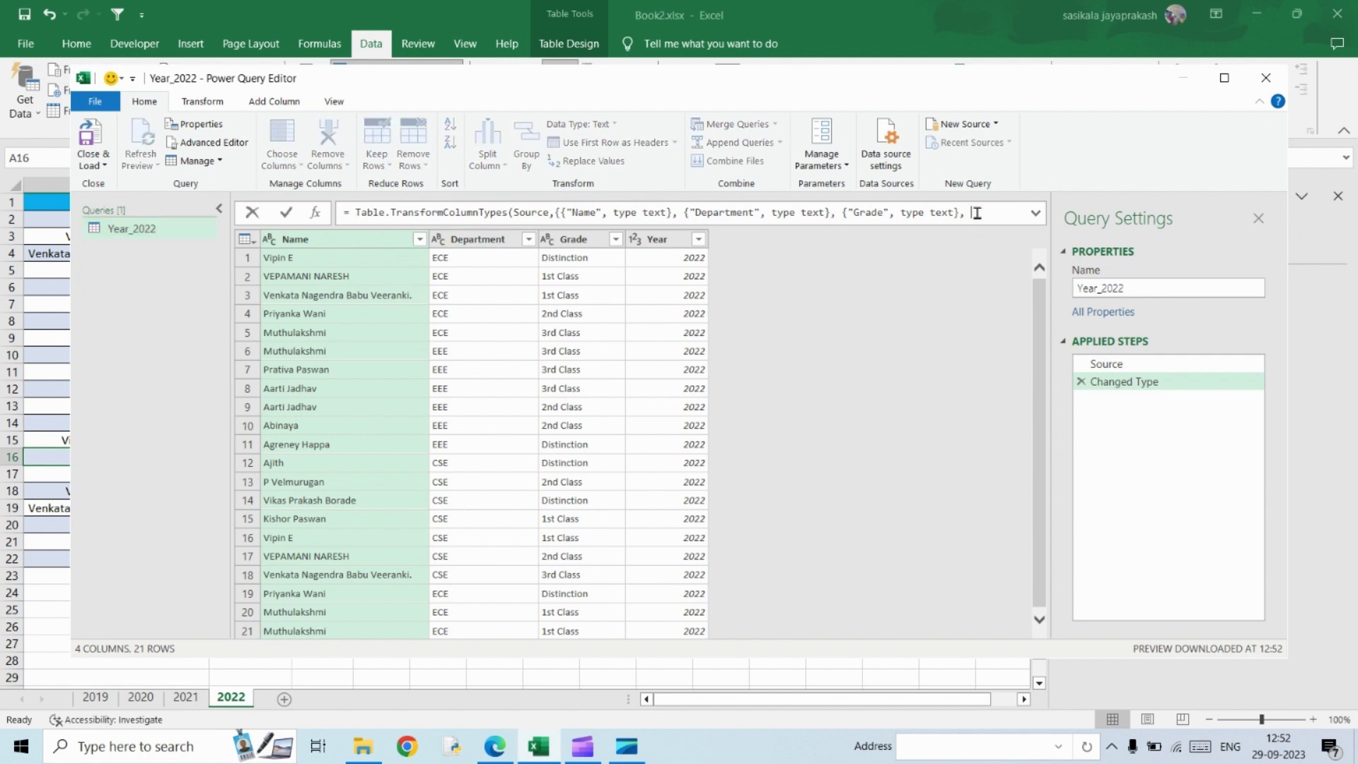
drag(473, 212, 251, 223)
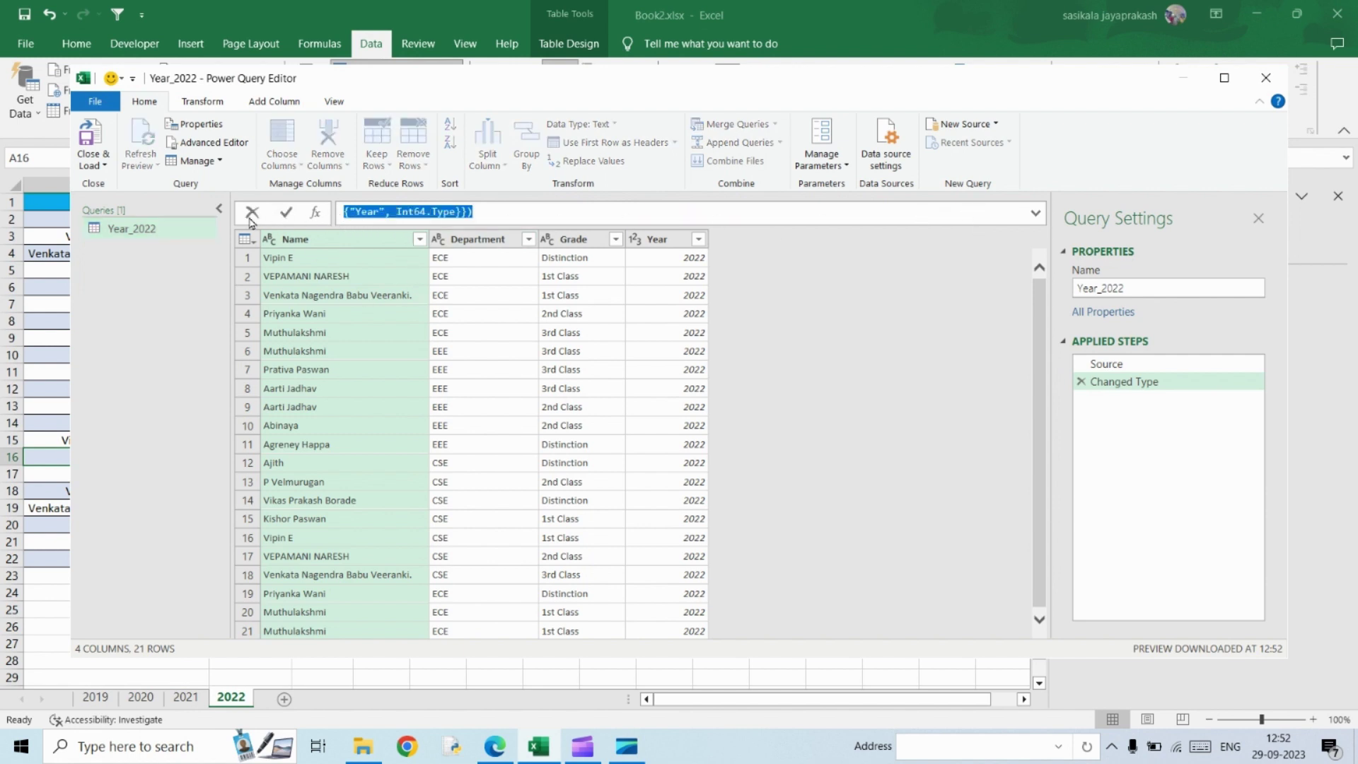
click(251, 221)
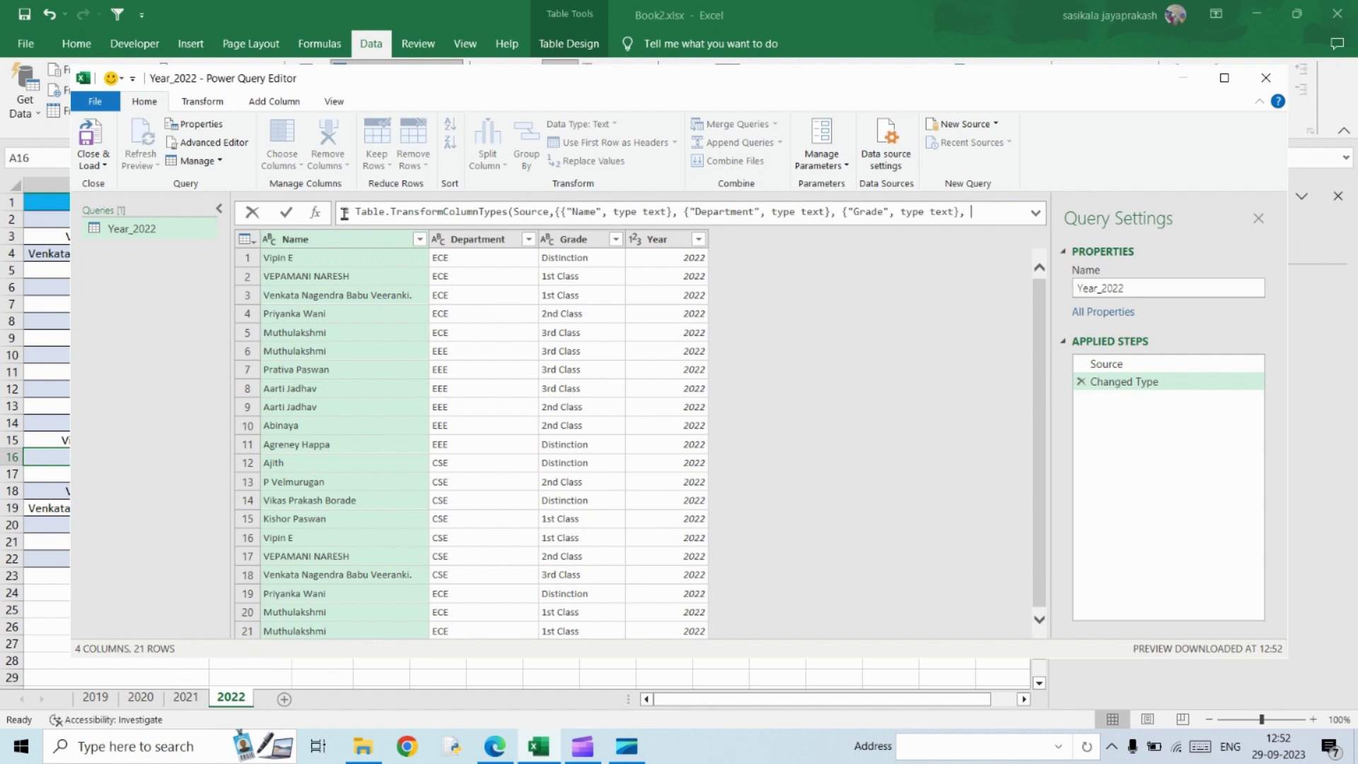
drag(345, 212, 1062, 218)
key(BackSpace)
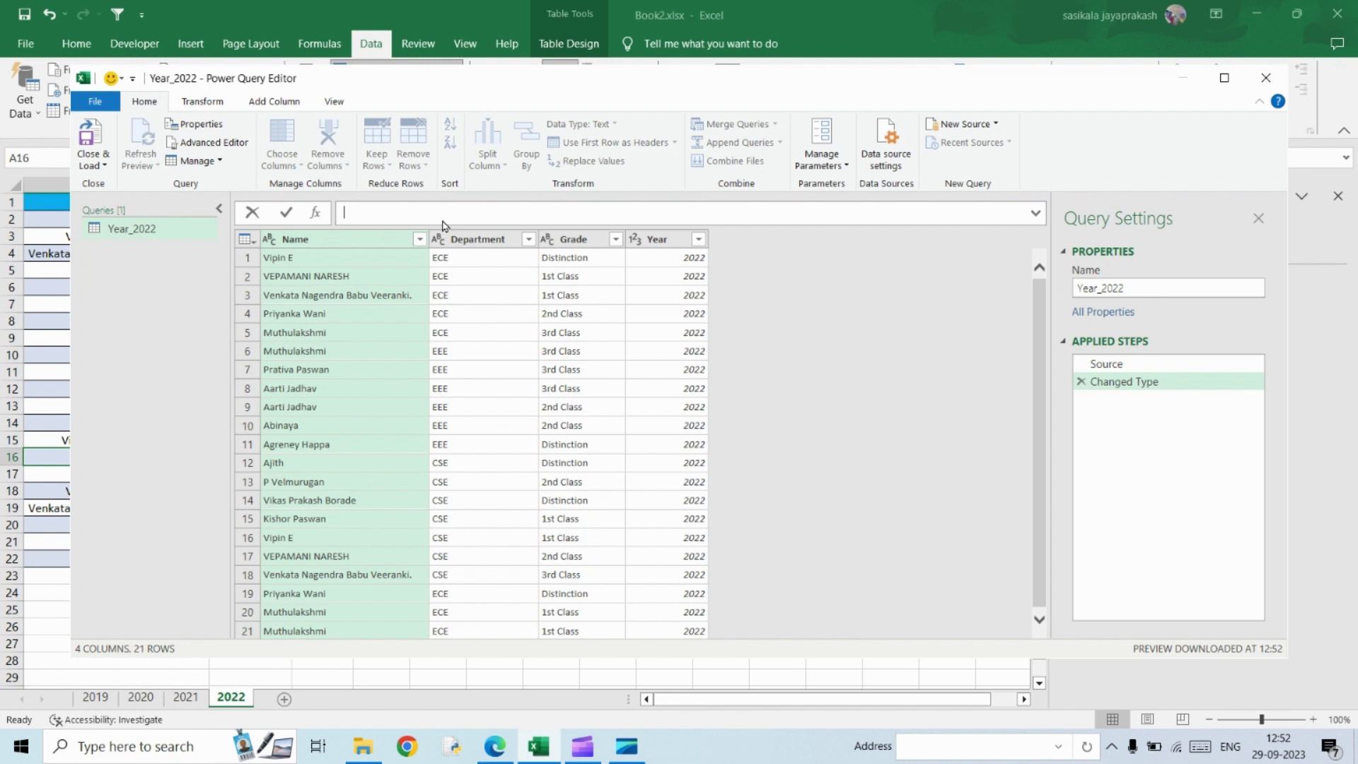
text(=Excel.CurrentWorkbook())
key(Return)
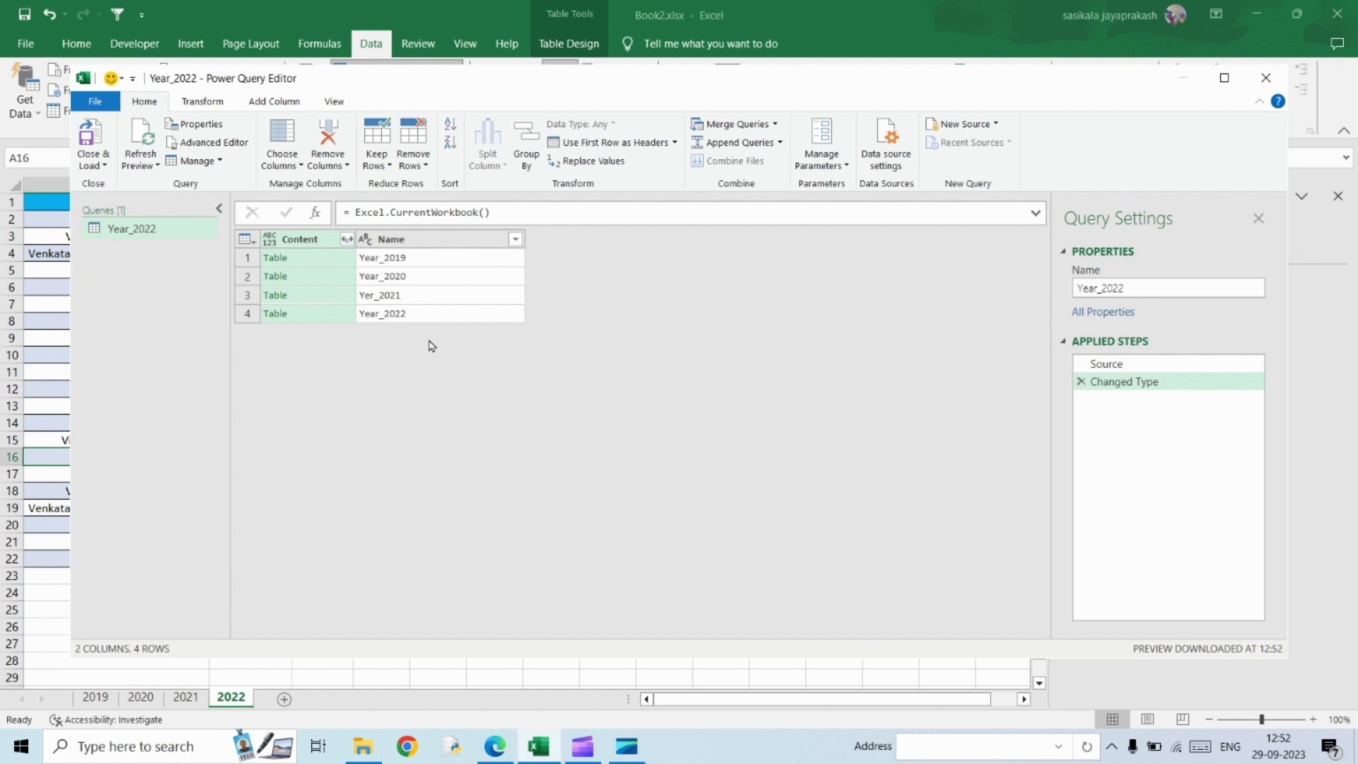
Remove the Name column and rename the query from Year_2022 to Consolidated Pivot
right_click(420, 244)
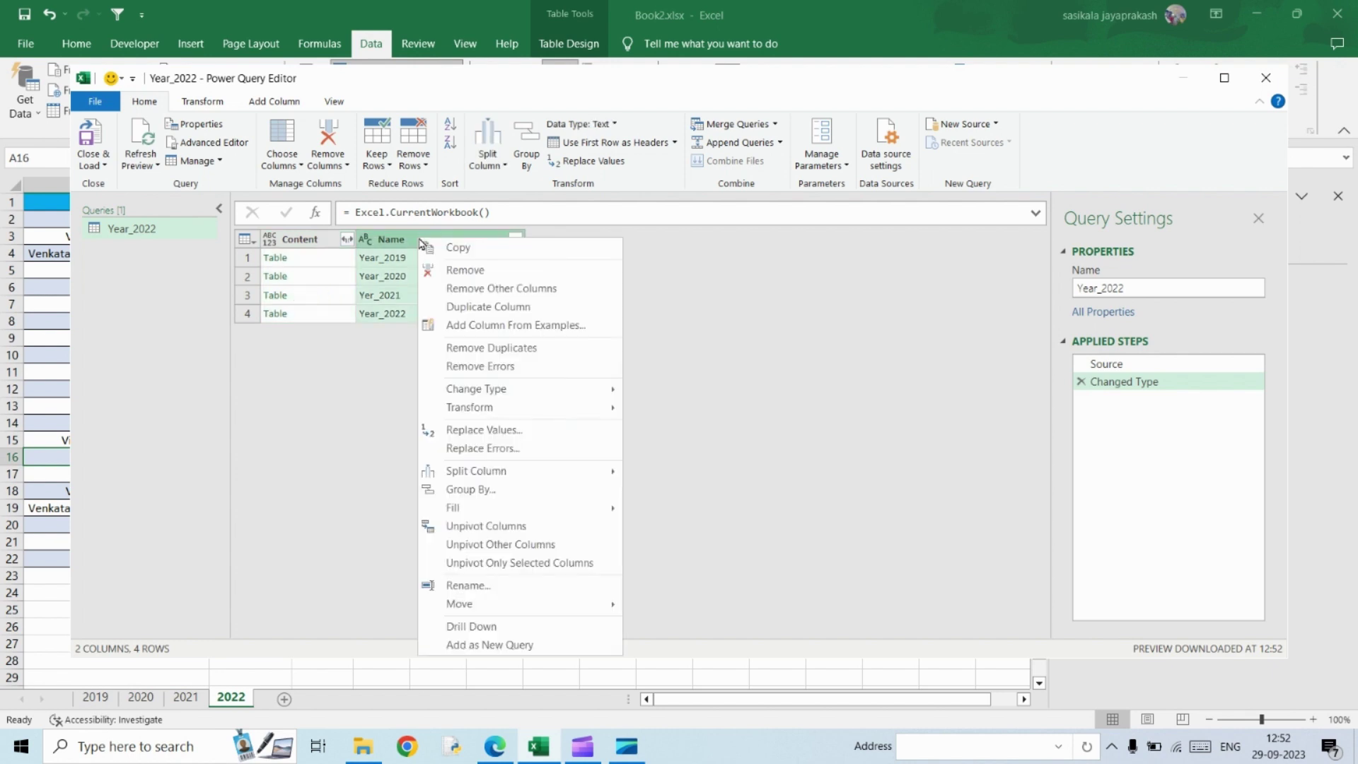
click(449, 270)
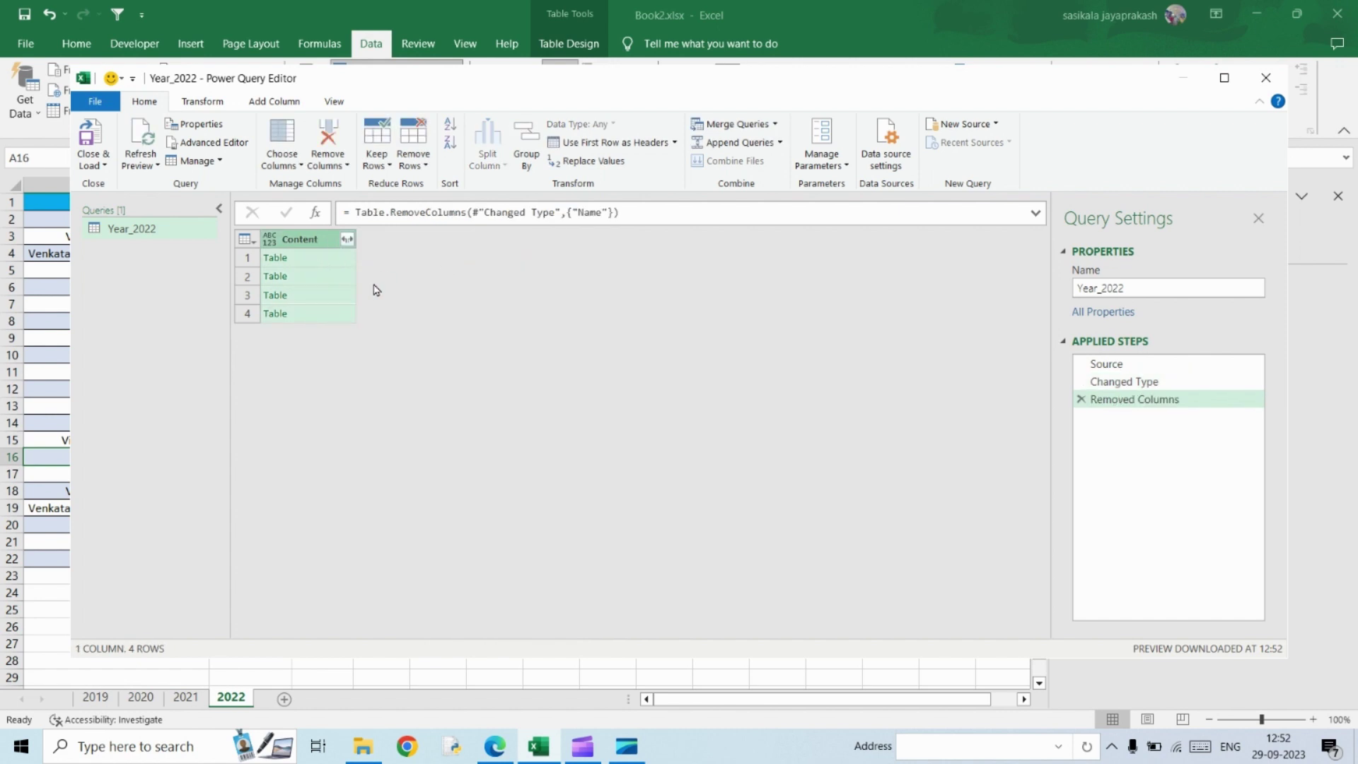
click(1145, 288)
drag(1125, 289, 1068, 296)
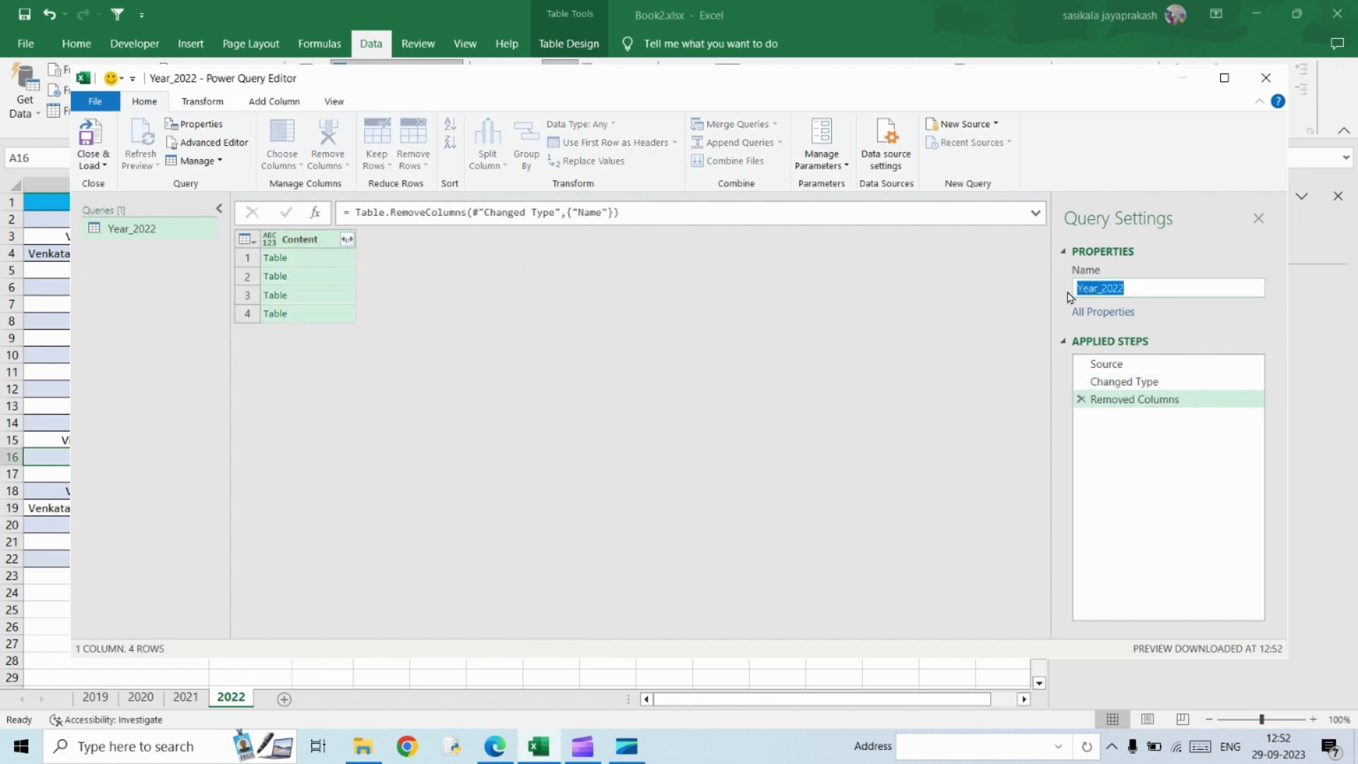
text(Consolidated Pl)
text(vot)
Expand Content into Name, Department, Grade and Year without prefixes, giving 73 rows
click(809, 297)
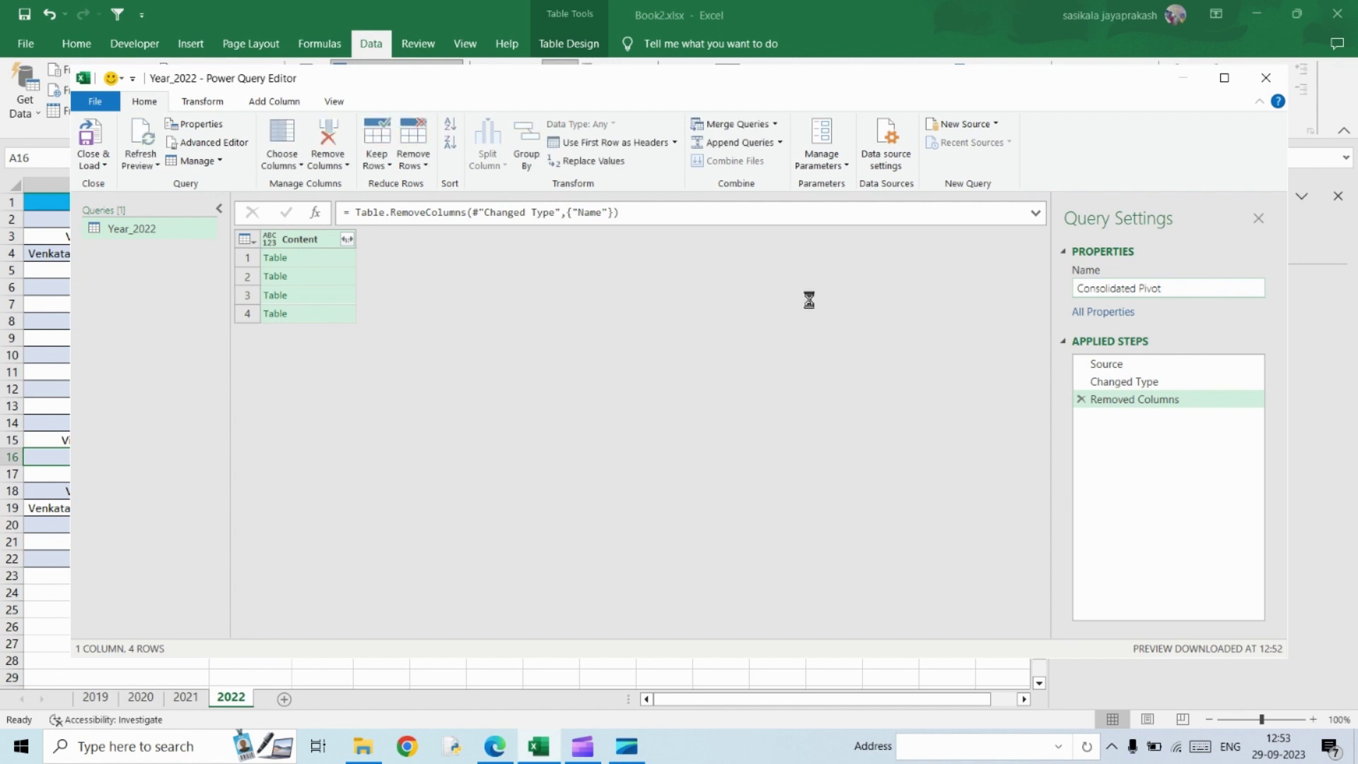
click(347, 240)
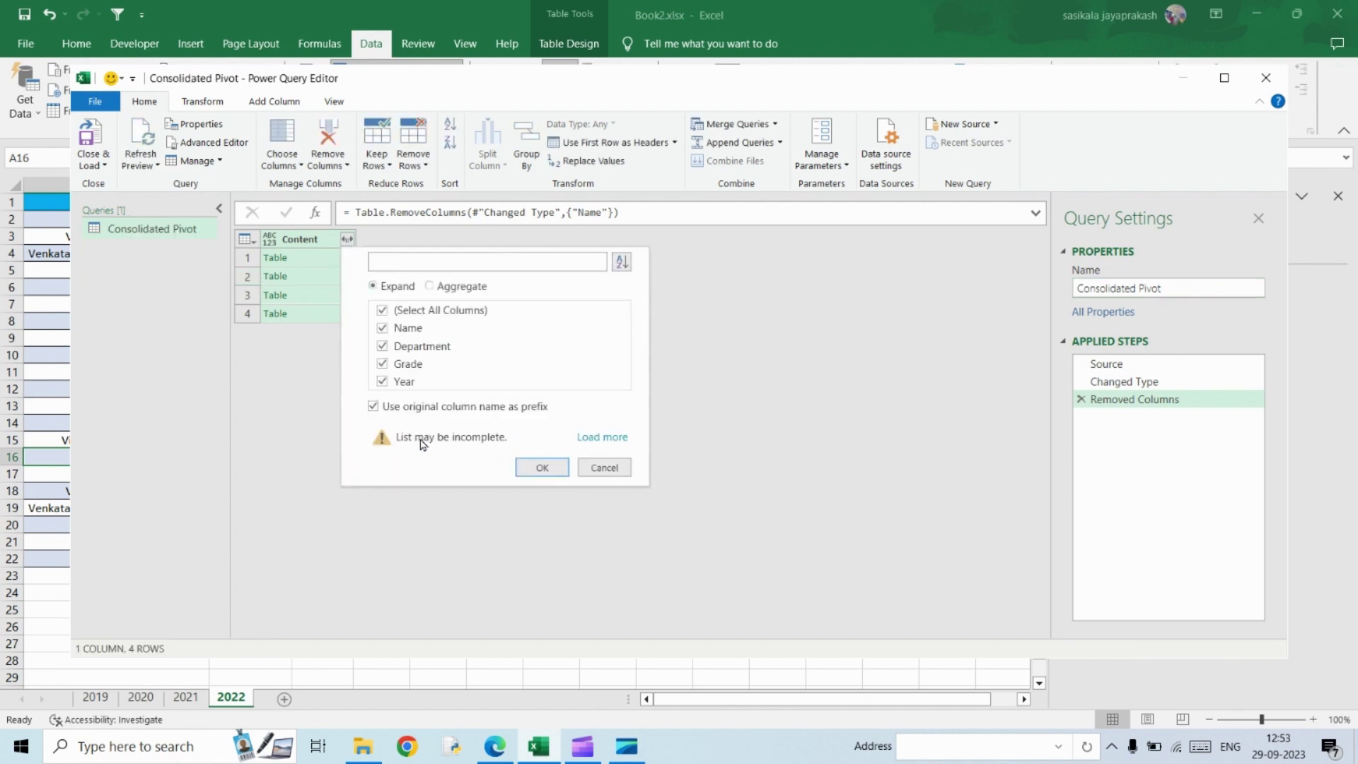
click(374, 407)
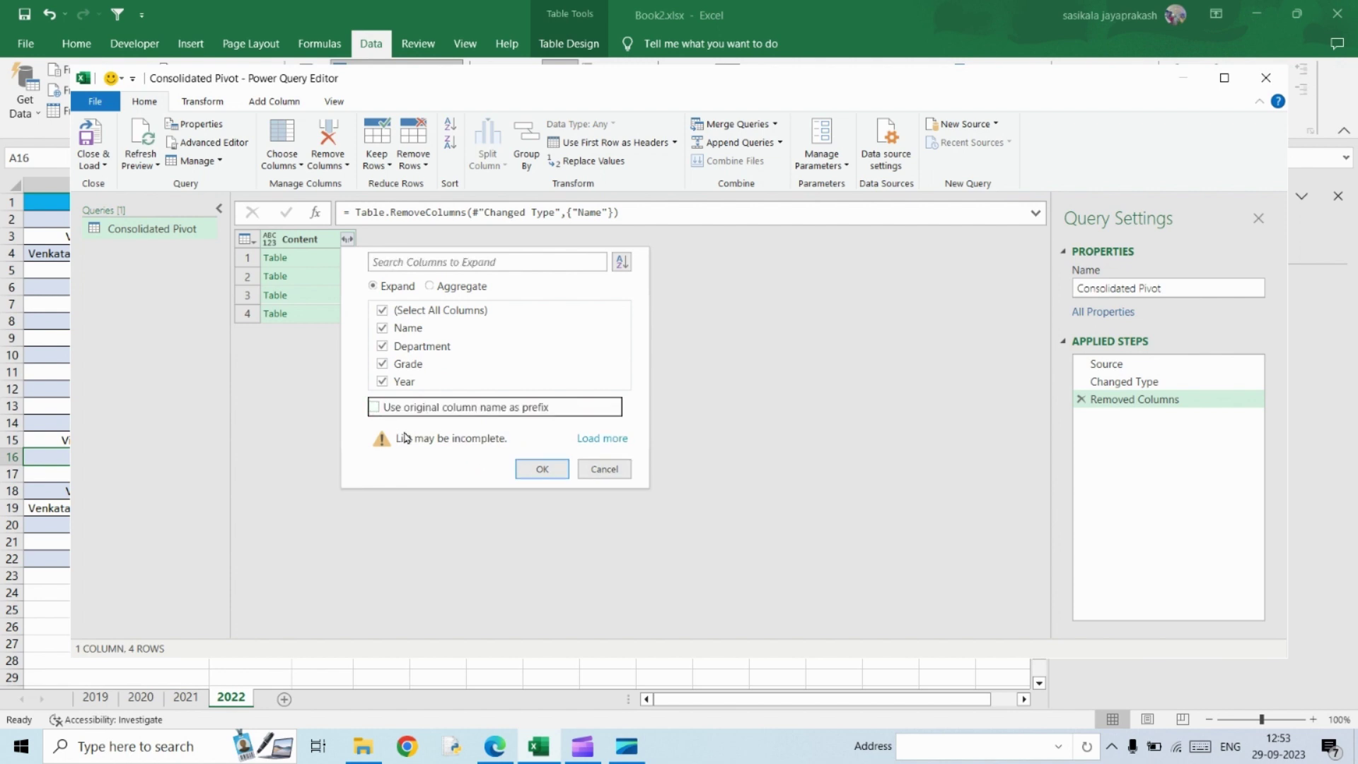
click(539, 469)
scroll(506, 488, down, 7)
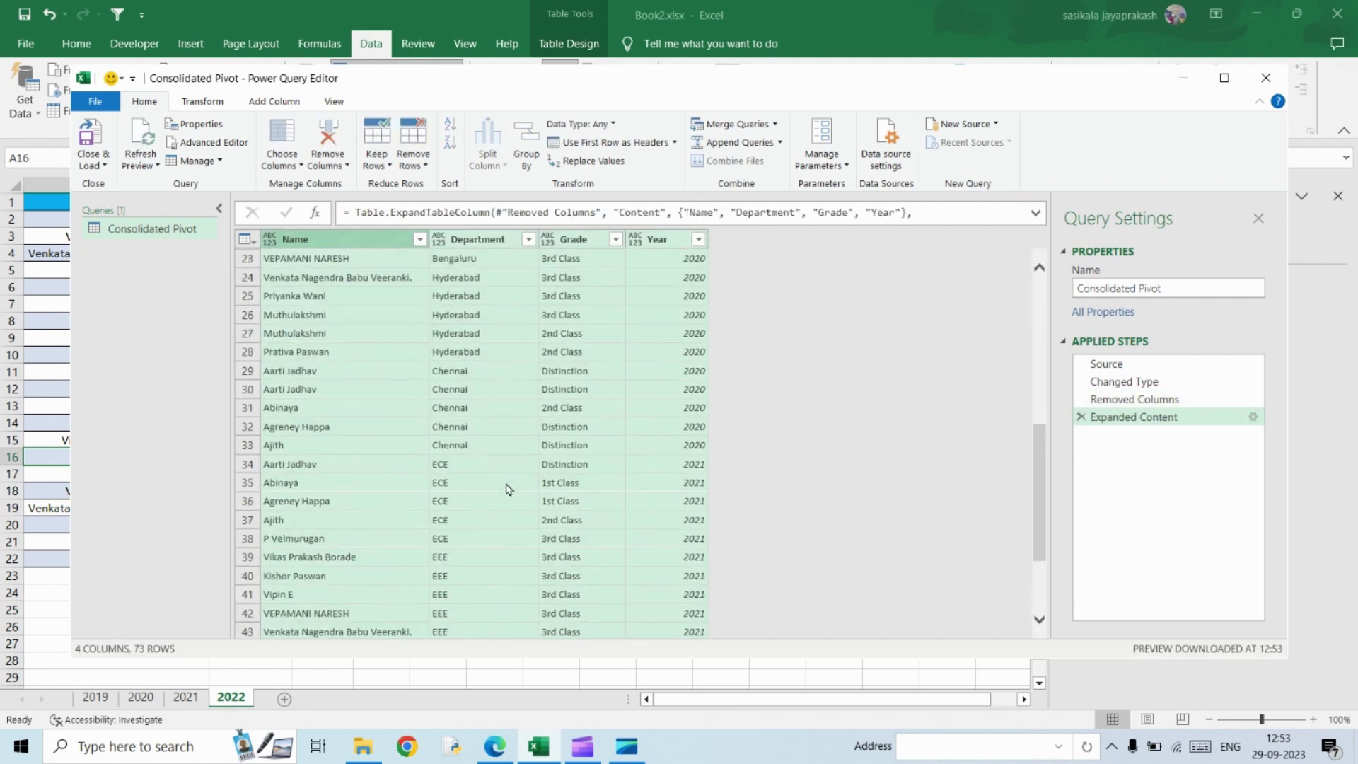
scroll(506, 487, down, 10)
scroll(505, 488, up, 17)
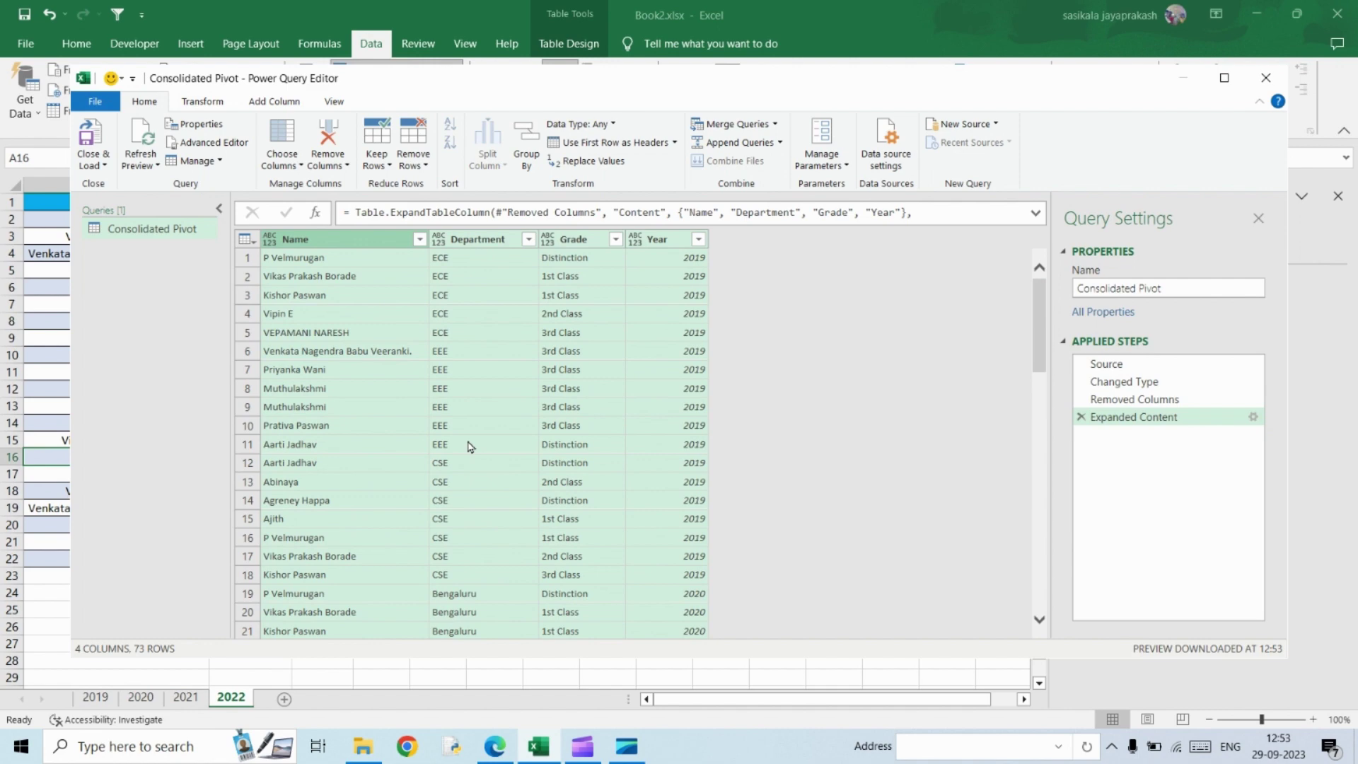
Load the Consolidated Pivot query as a PivotTable Report, replacing the existing table
click(94, 144)
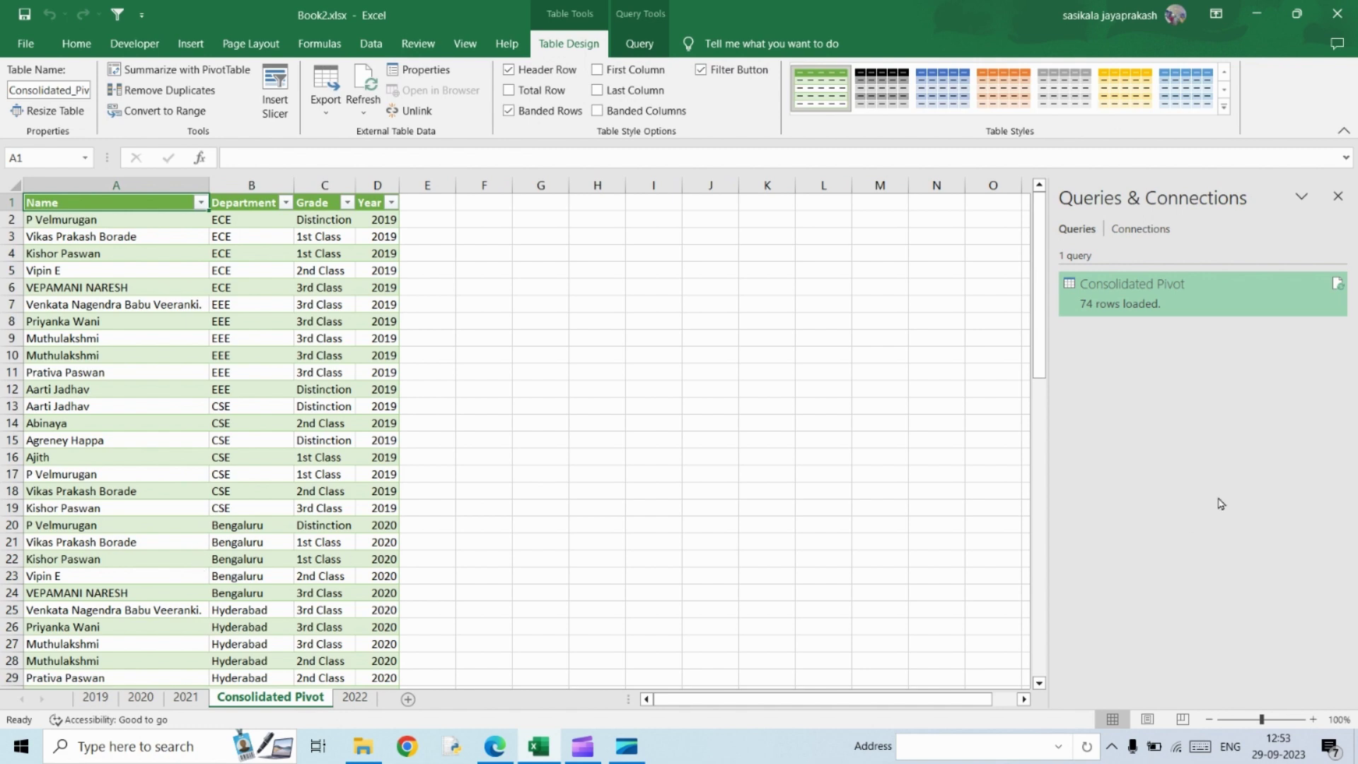
right_click(1125, 298)
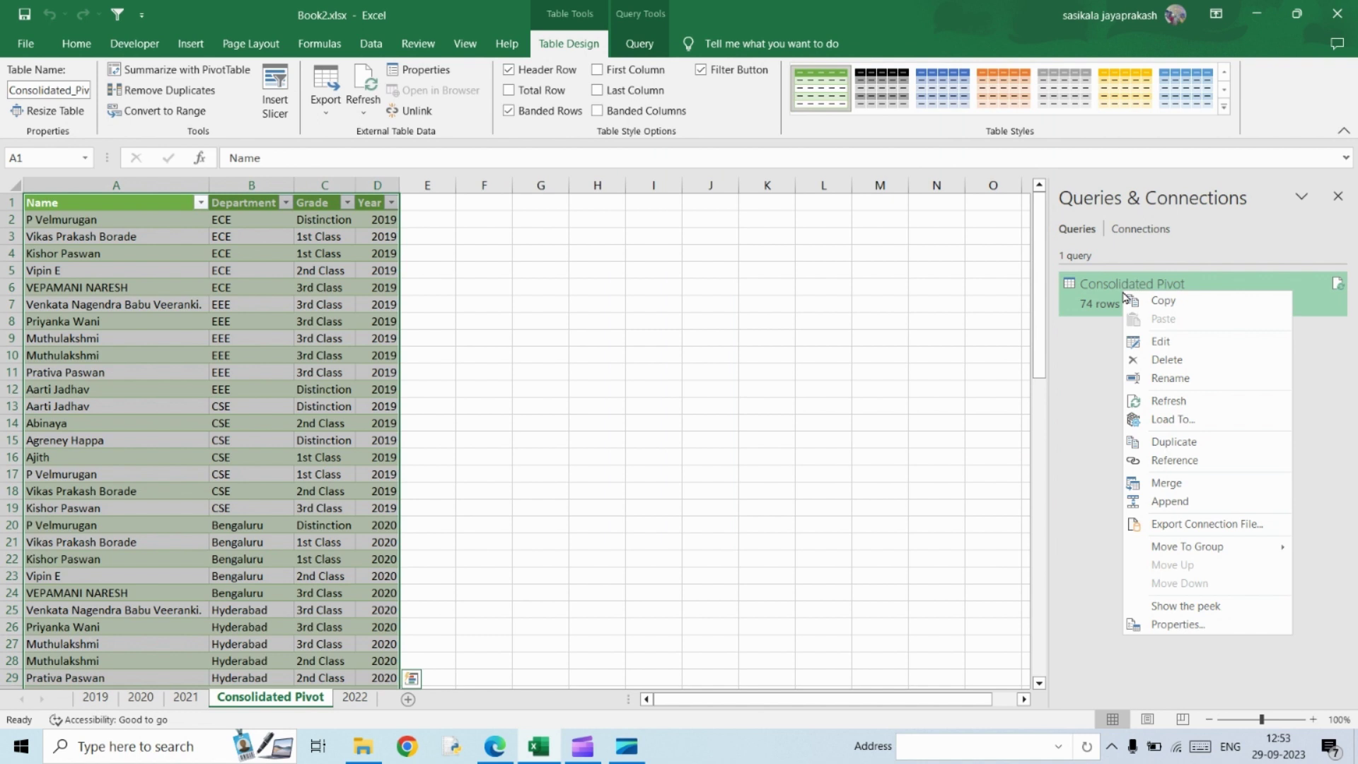
click(1171, 420)
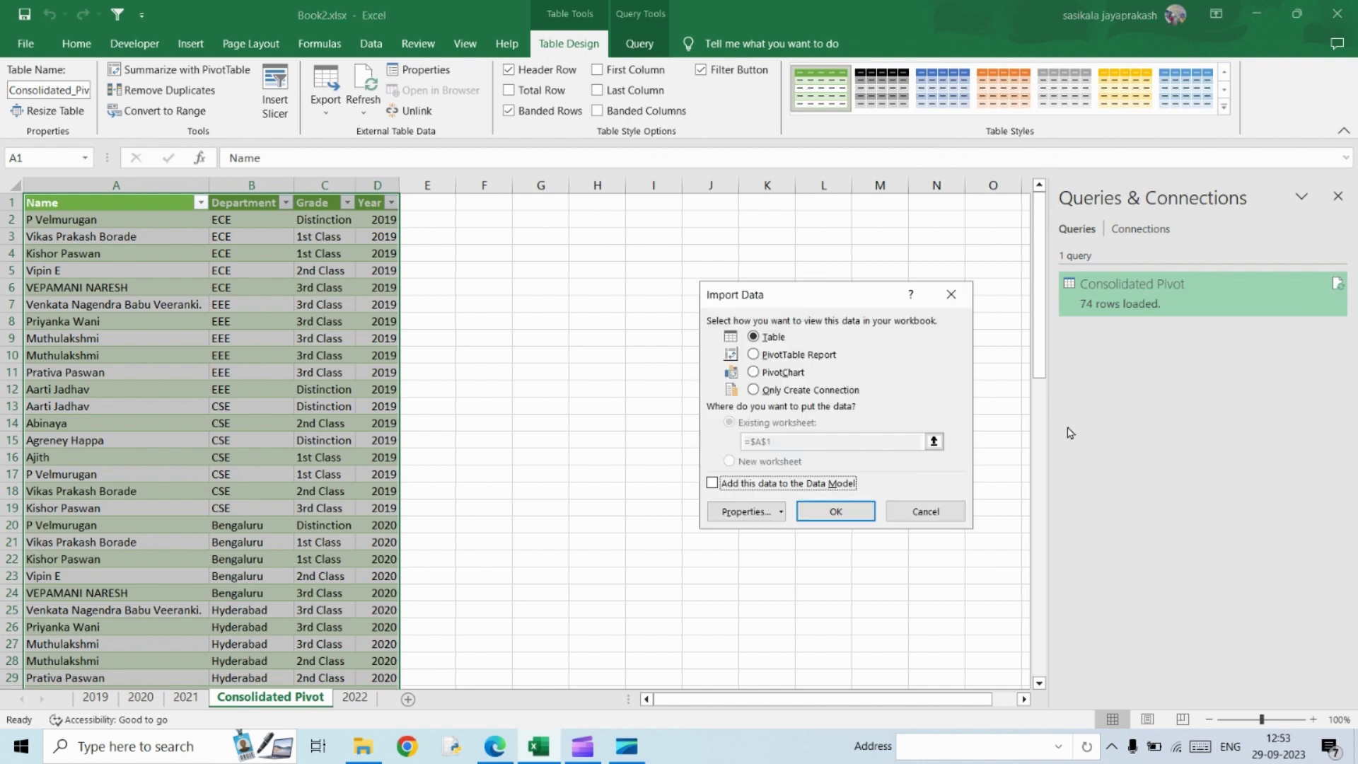
click(753, 372)
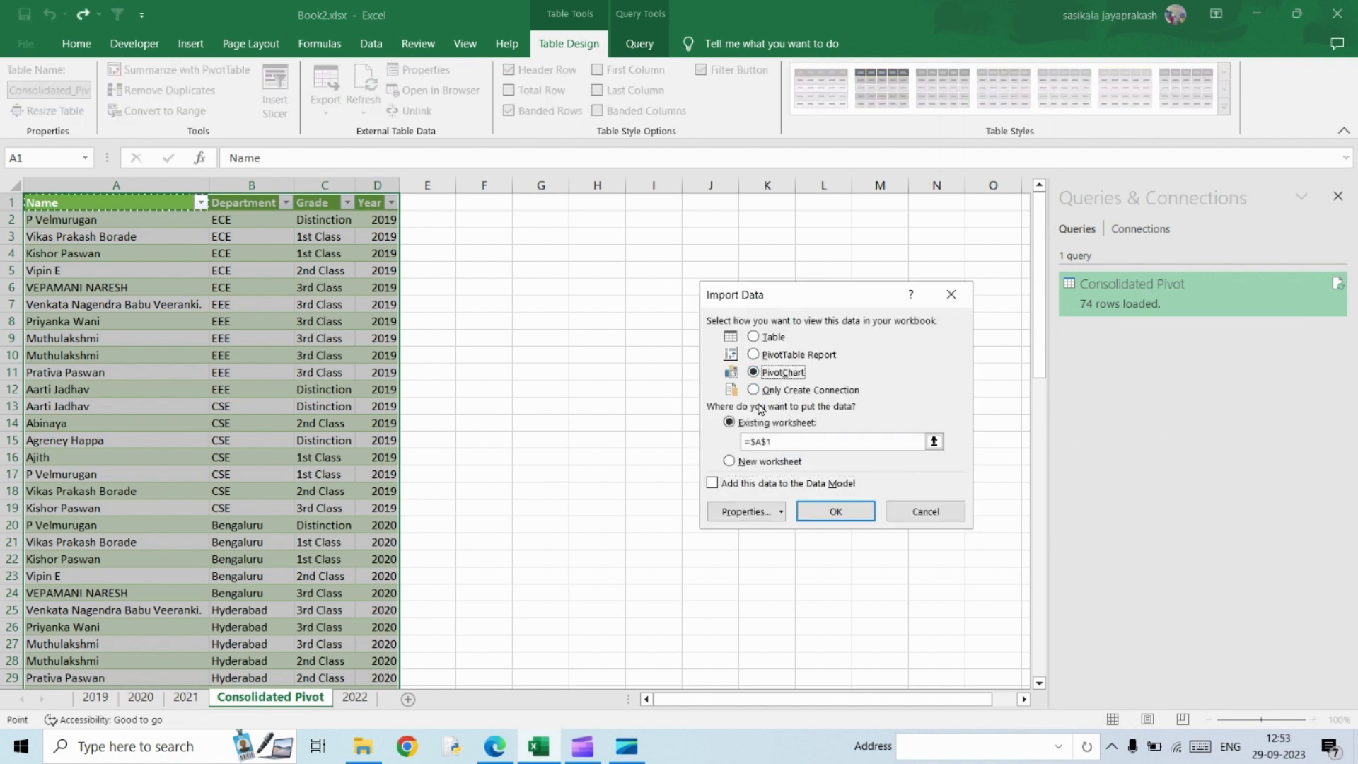
click(753, 355)
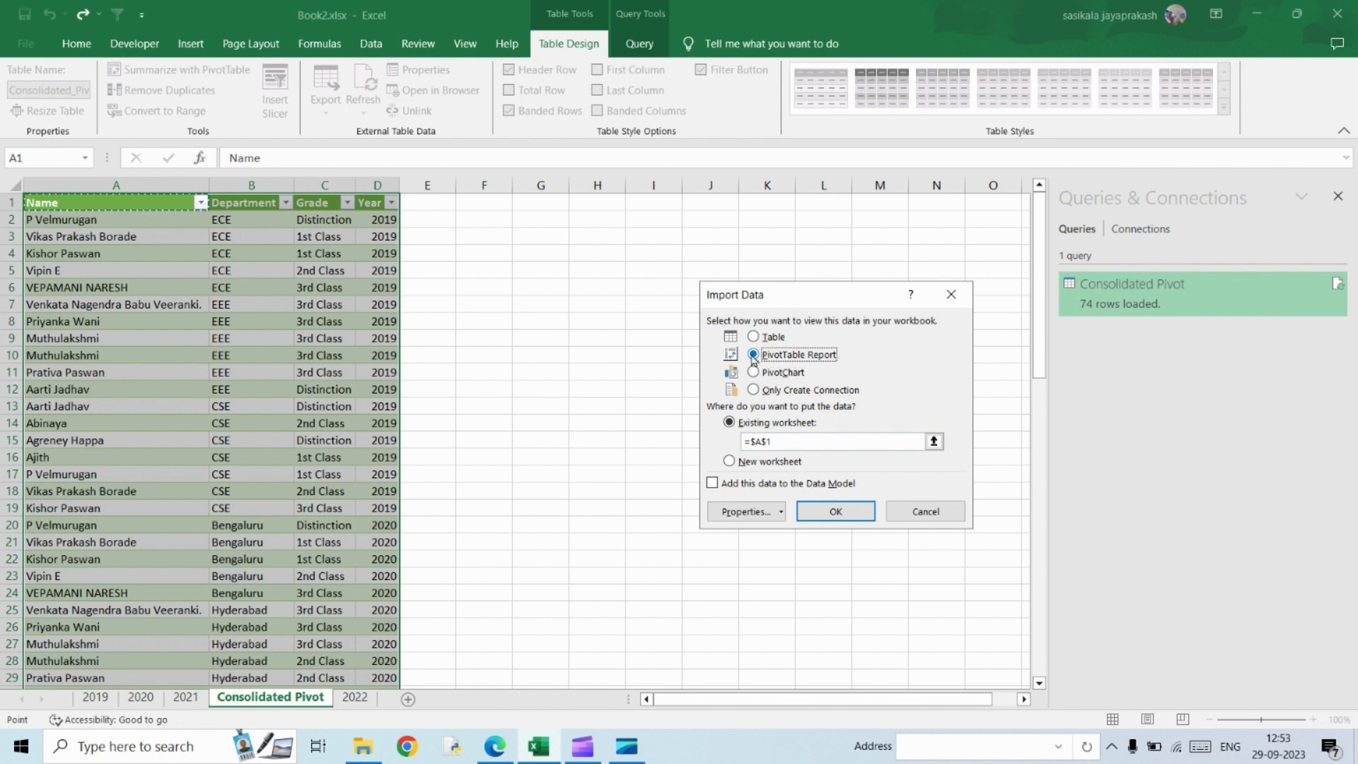
click(835, 519)
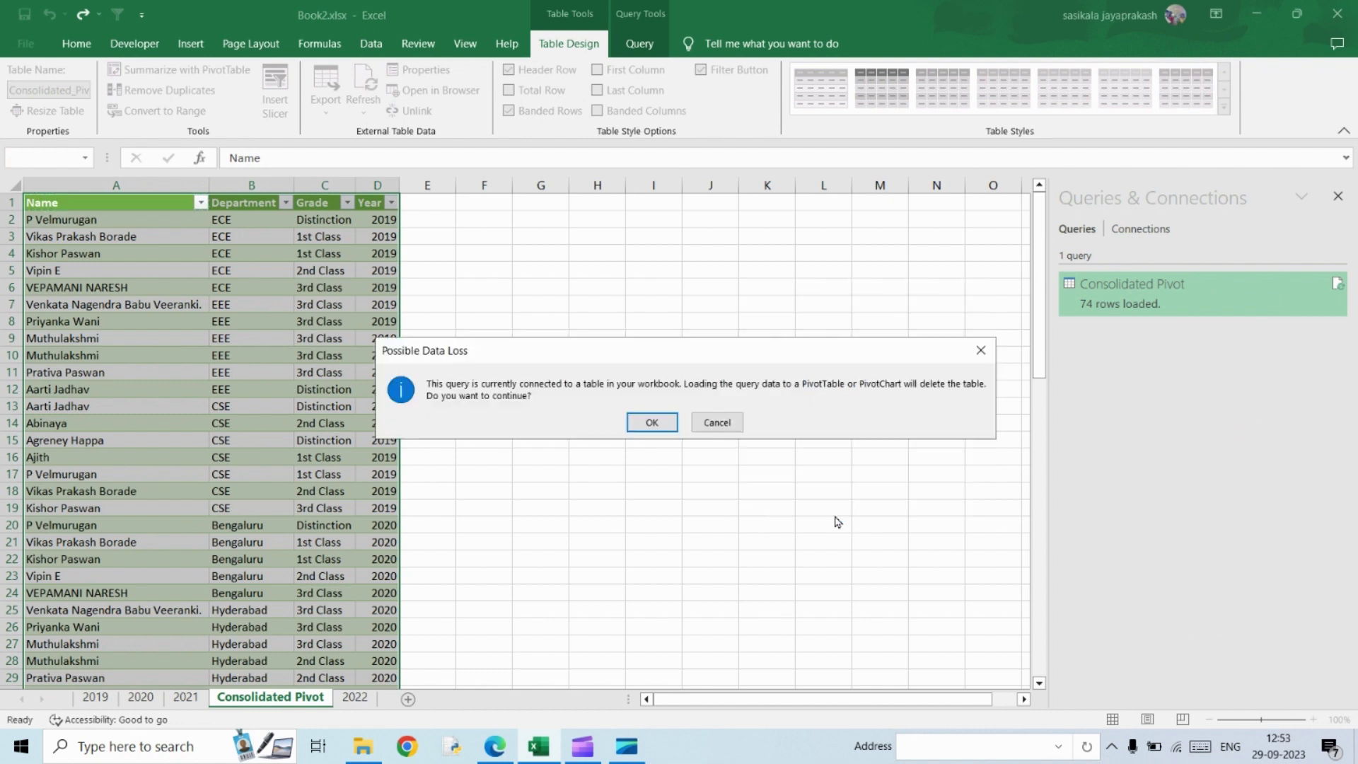
click(654, 424)
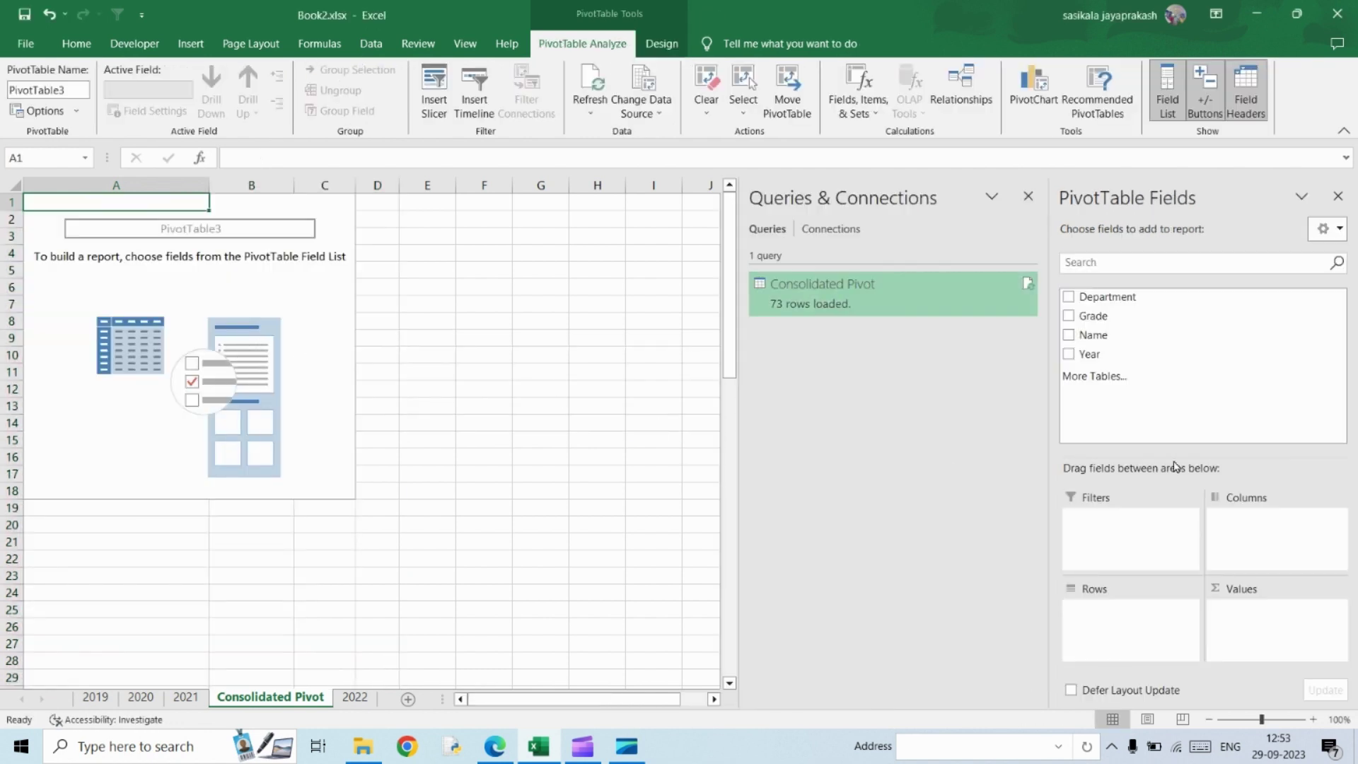
Set up the pivot with Year as filter, Grade as rows and Count of Name as values
drag(1088, 355, 1097, 527)
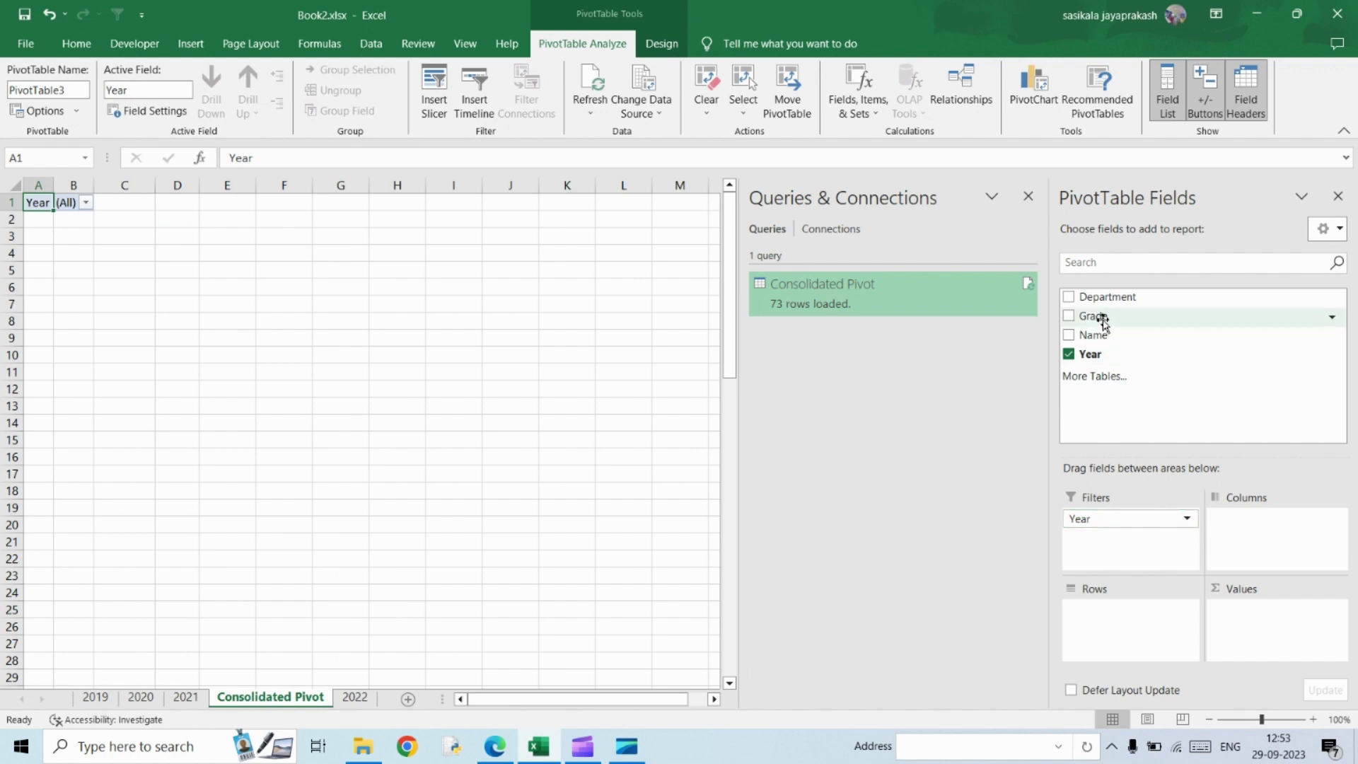
drag(1097, 318, 1105, 627)
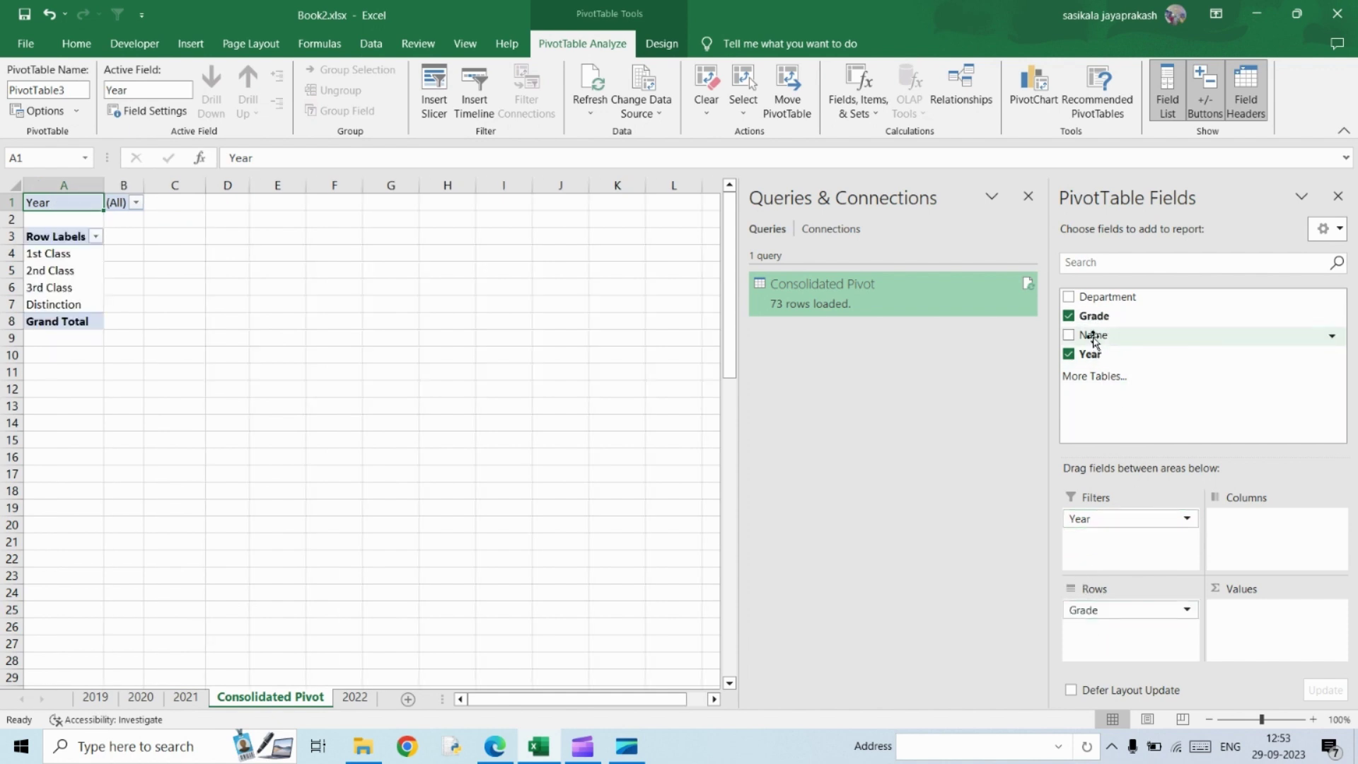
drag(1093, 335, 1257, 629)
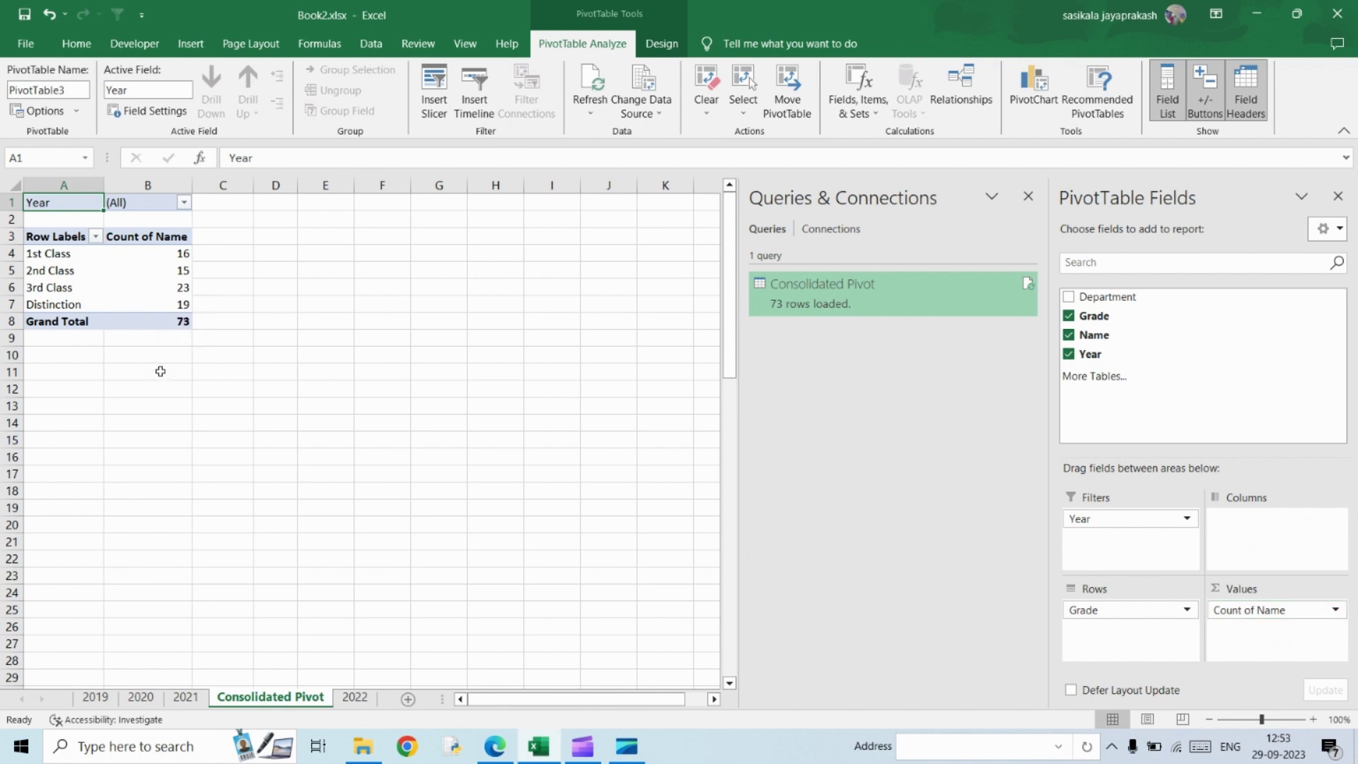
Close the Queries & Connections pane and filter the pivot to Year 2019 only
click(1028, 195)
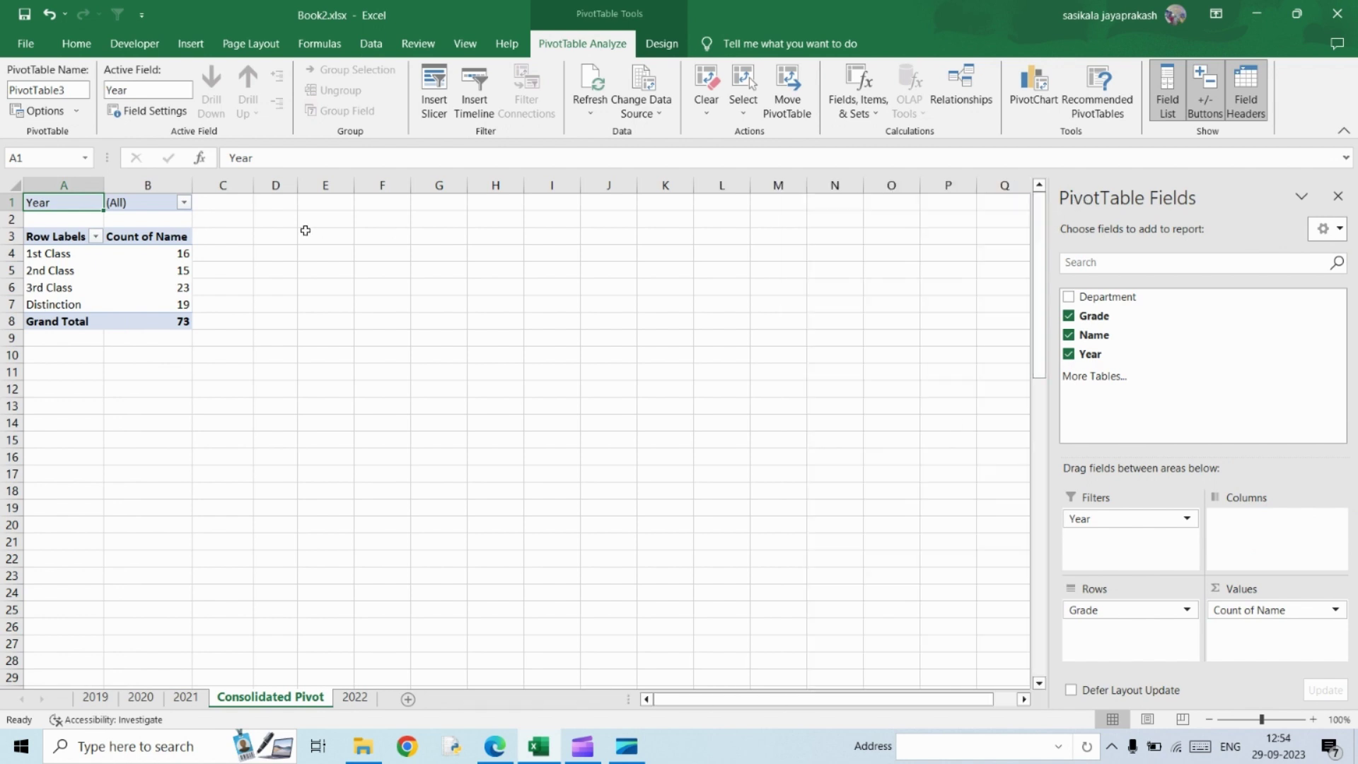
click(185, 204)
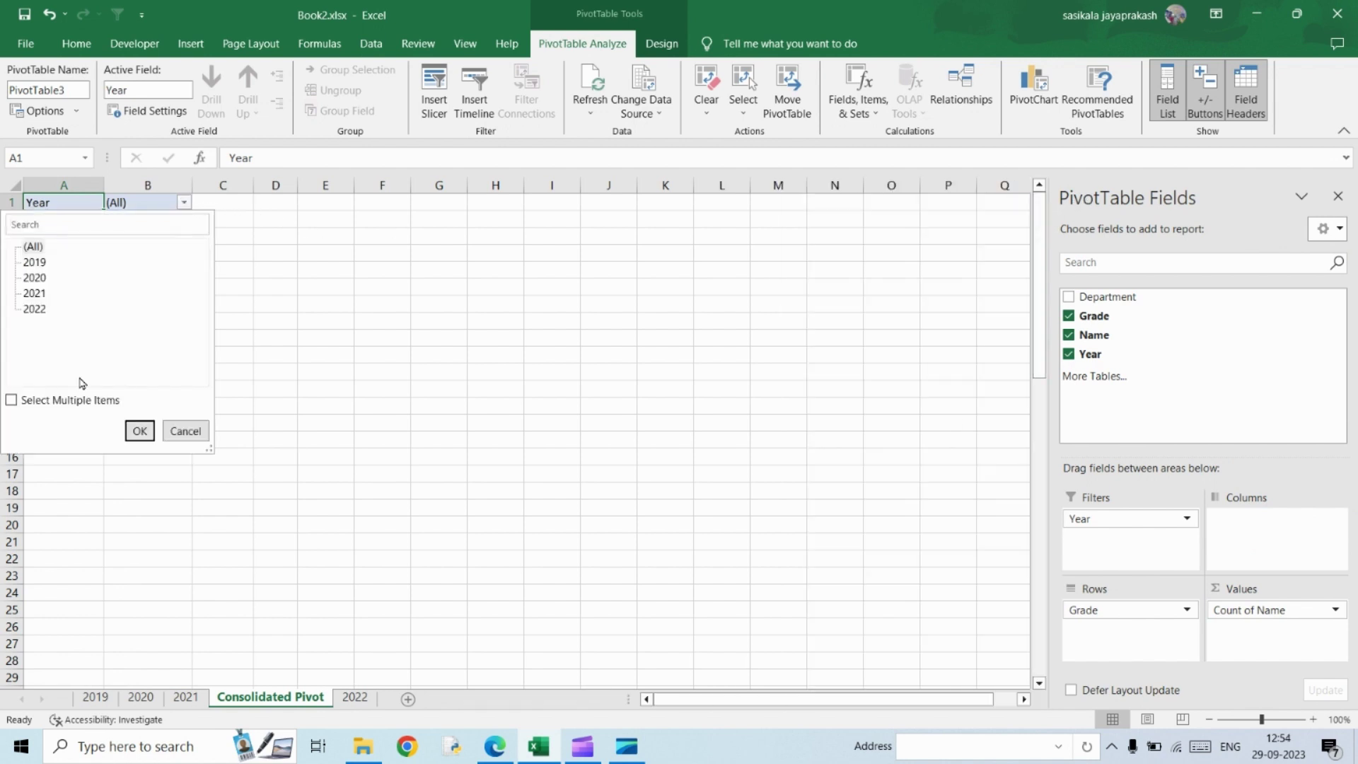
click(11, 400)
click(27, 246)
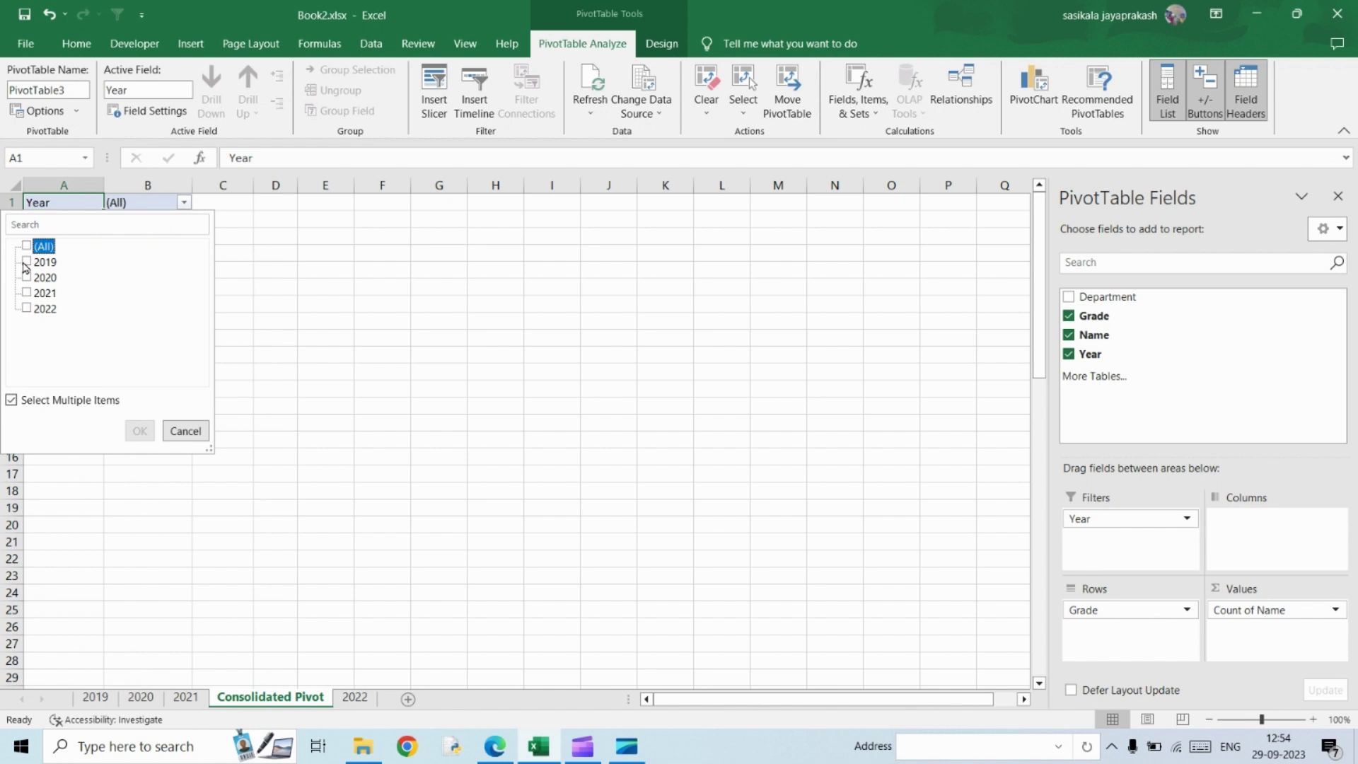
click(26, 263)
click(139, 430)
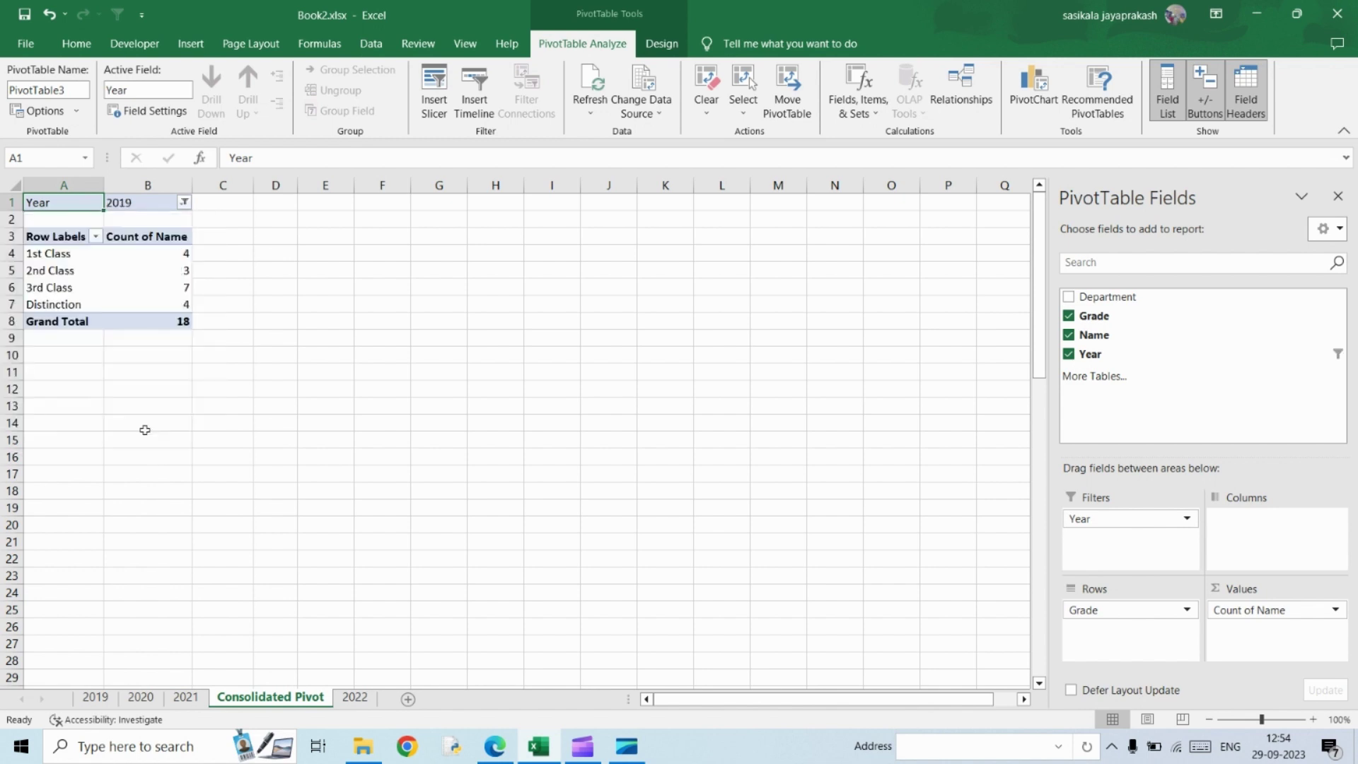
Switch the Year filter to 2020, then back to all years
click(184, 203)
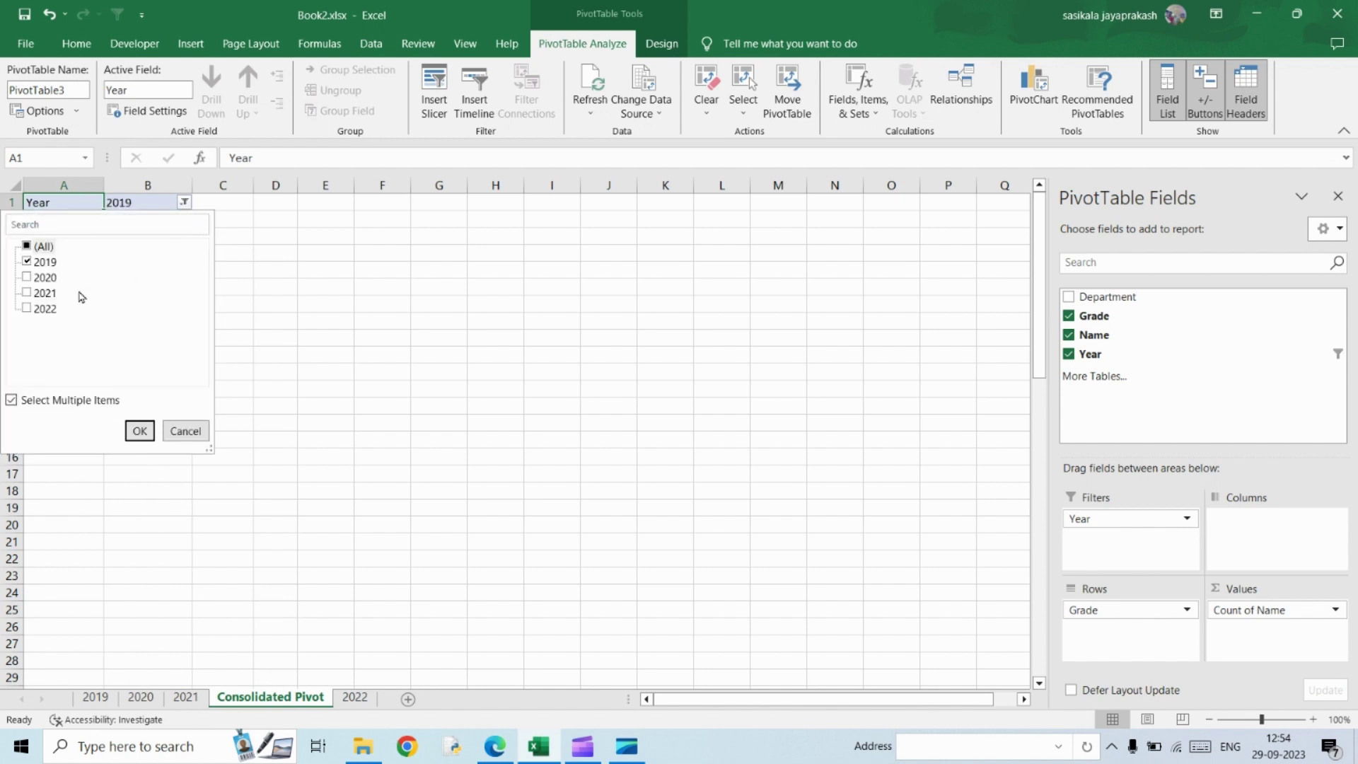
click(26, 262)
click(27, 277)
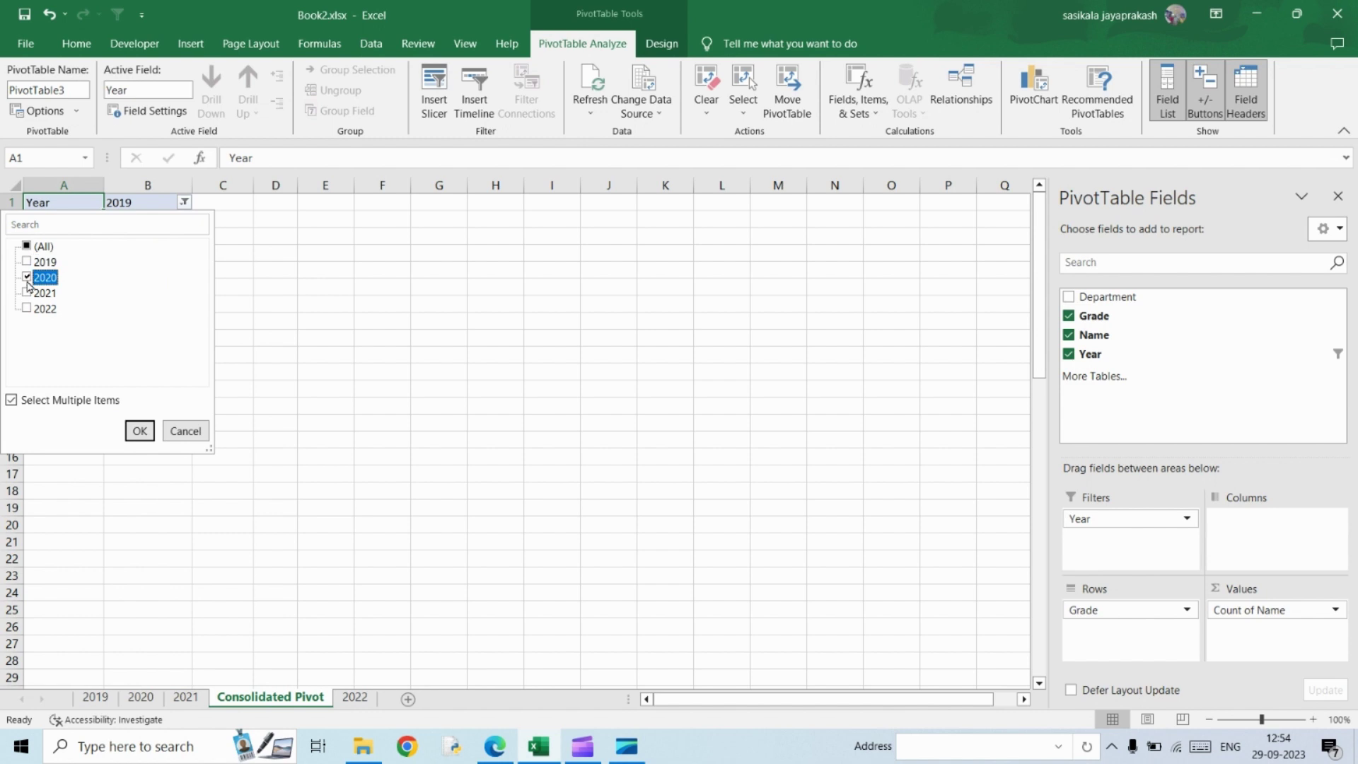
click(140, 431)
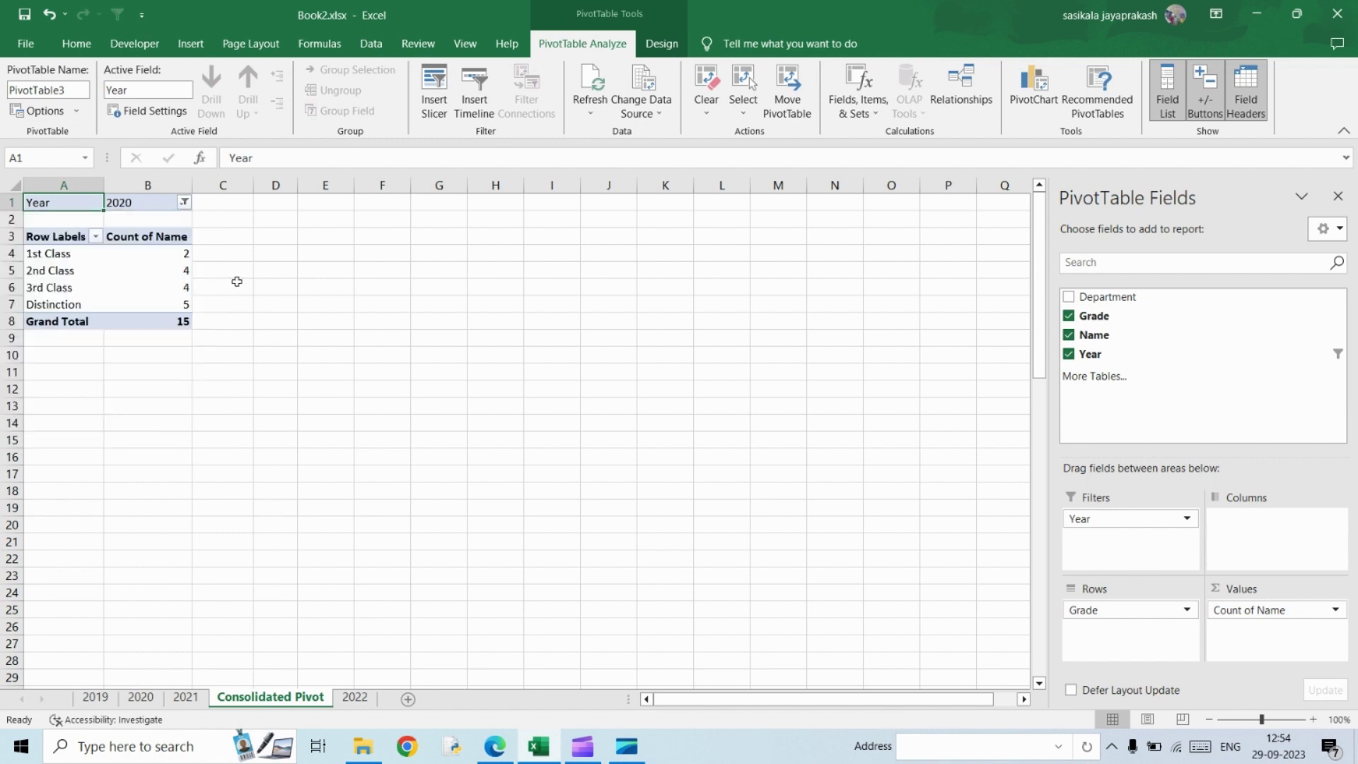
click(185, 202)
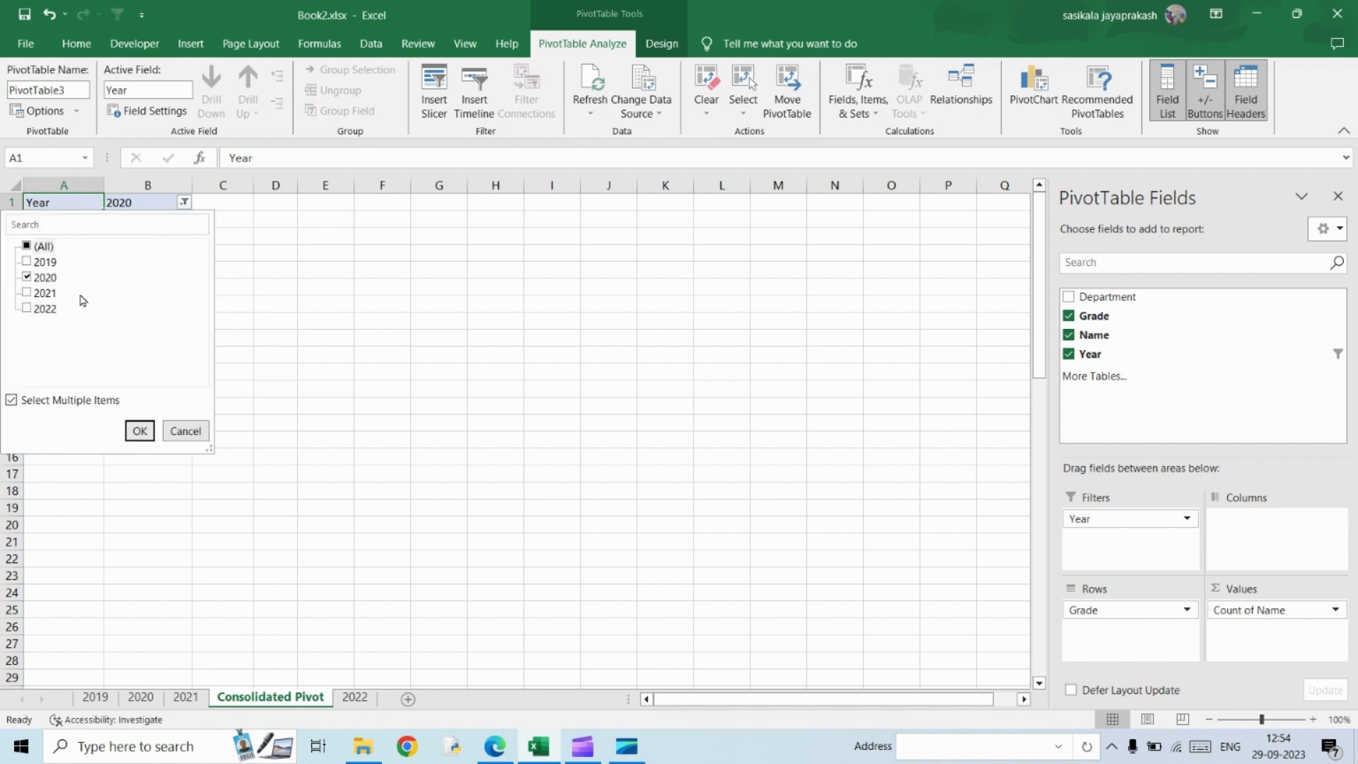
click(28, 246)
click(139, 431)
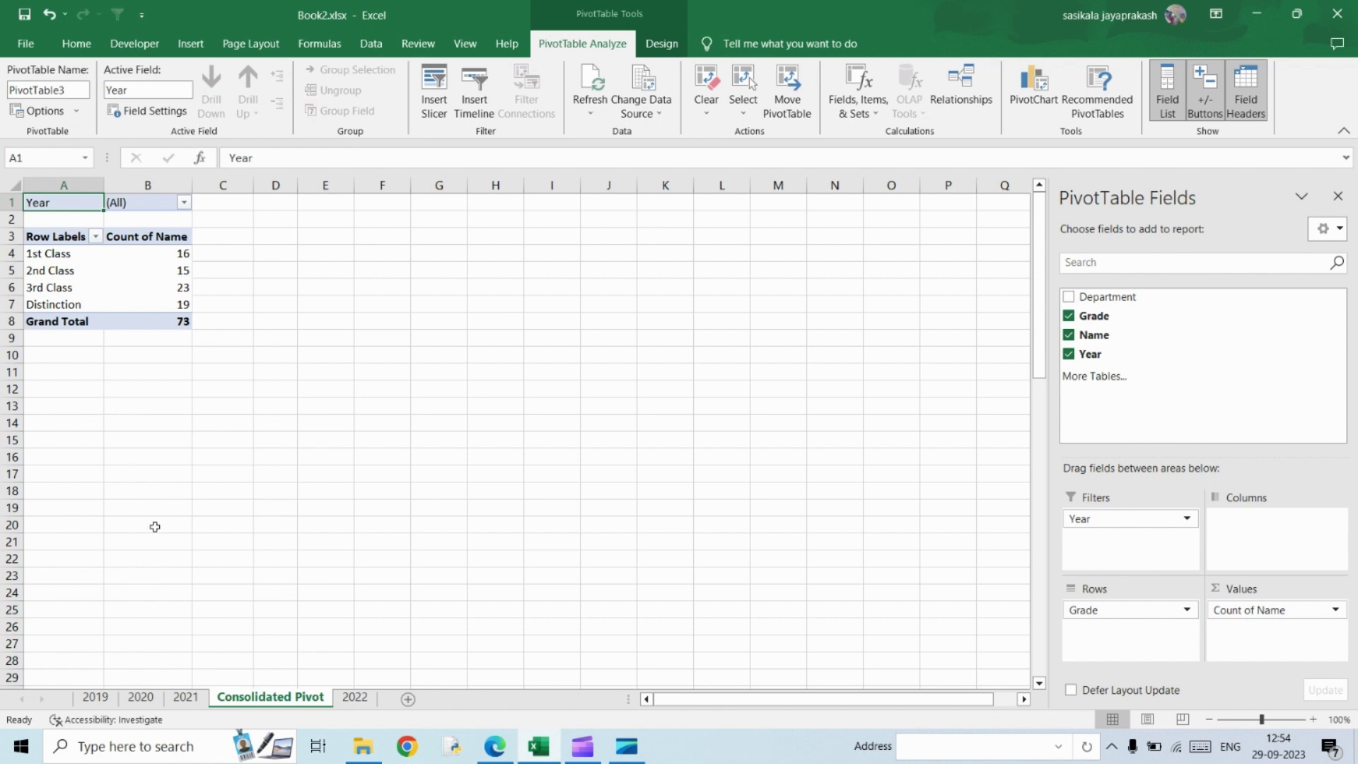
Add a new worksheet holding the student list and name it 2018
click(408, 698)
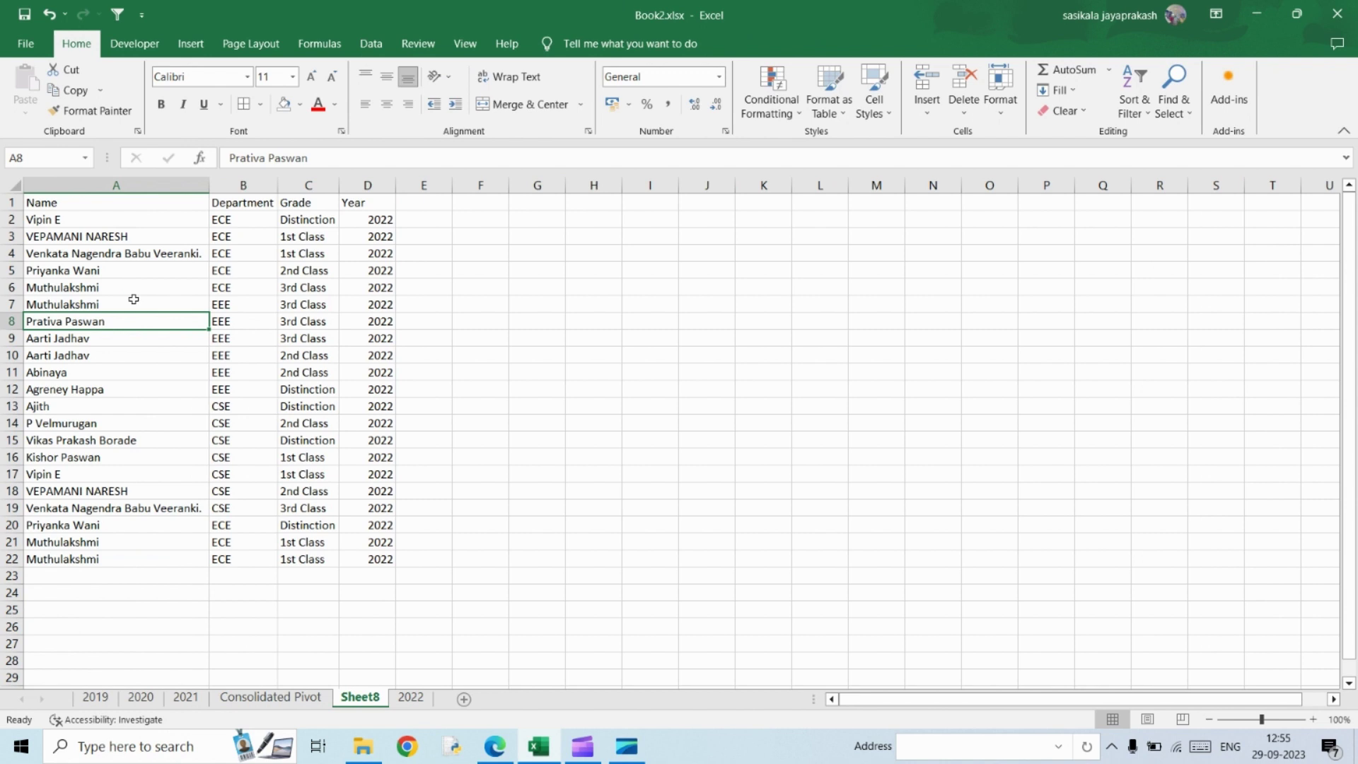
right_click(359, 703)
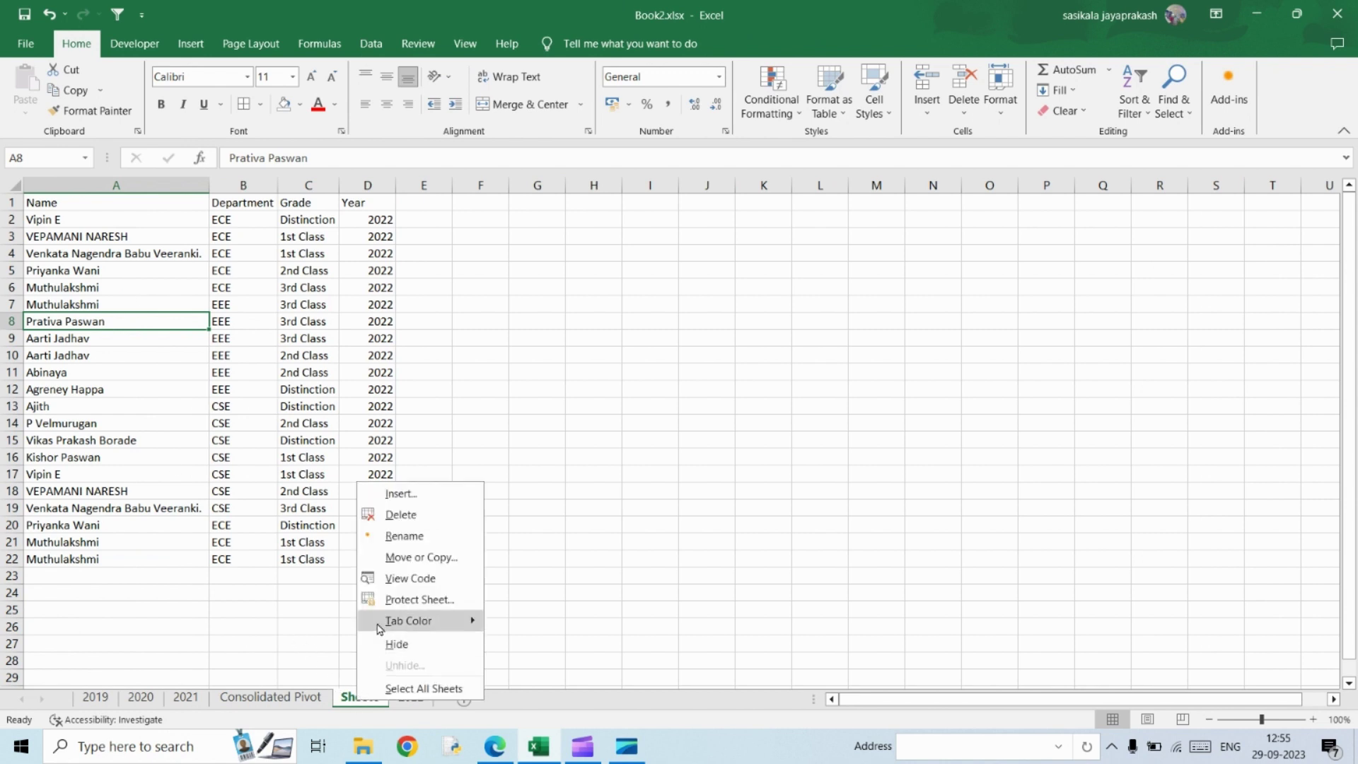
click(404, 535)
text(2)
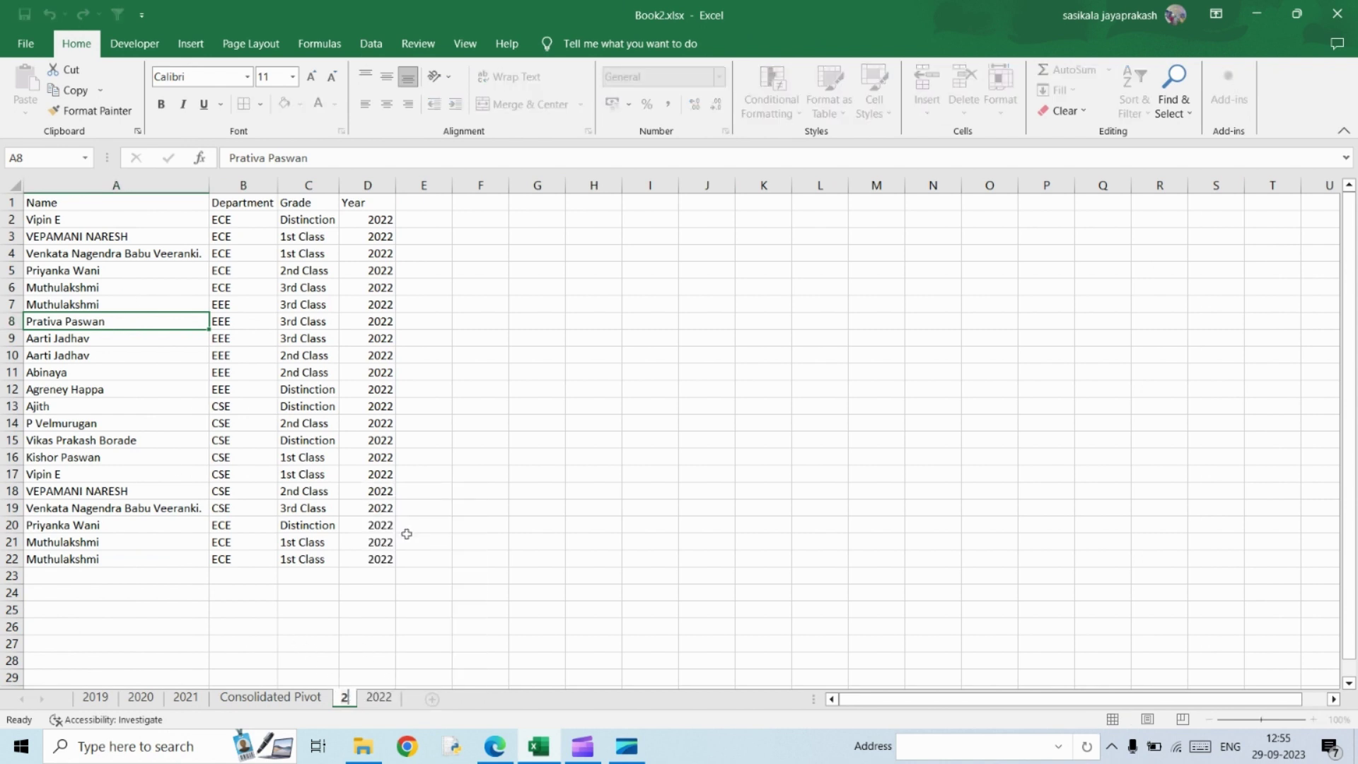
text(018)
click(481, 510)
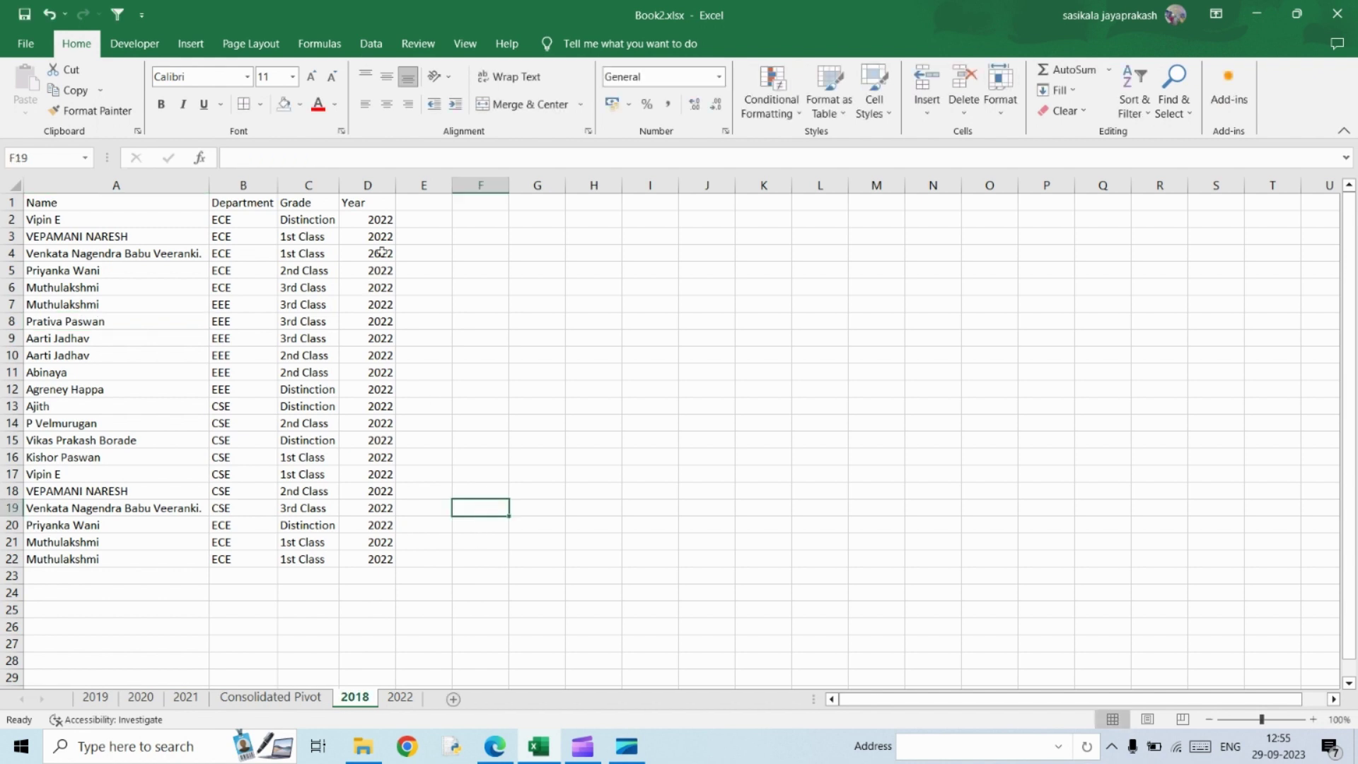
Fill the Year column D2:D22 with 2018
click(373, 217)
text(2018)
key(Return)
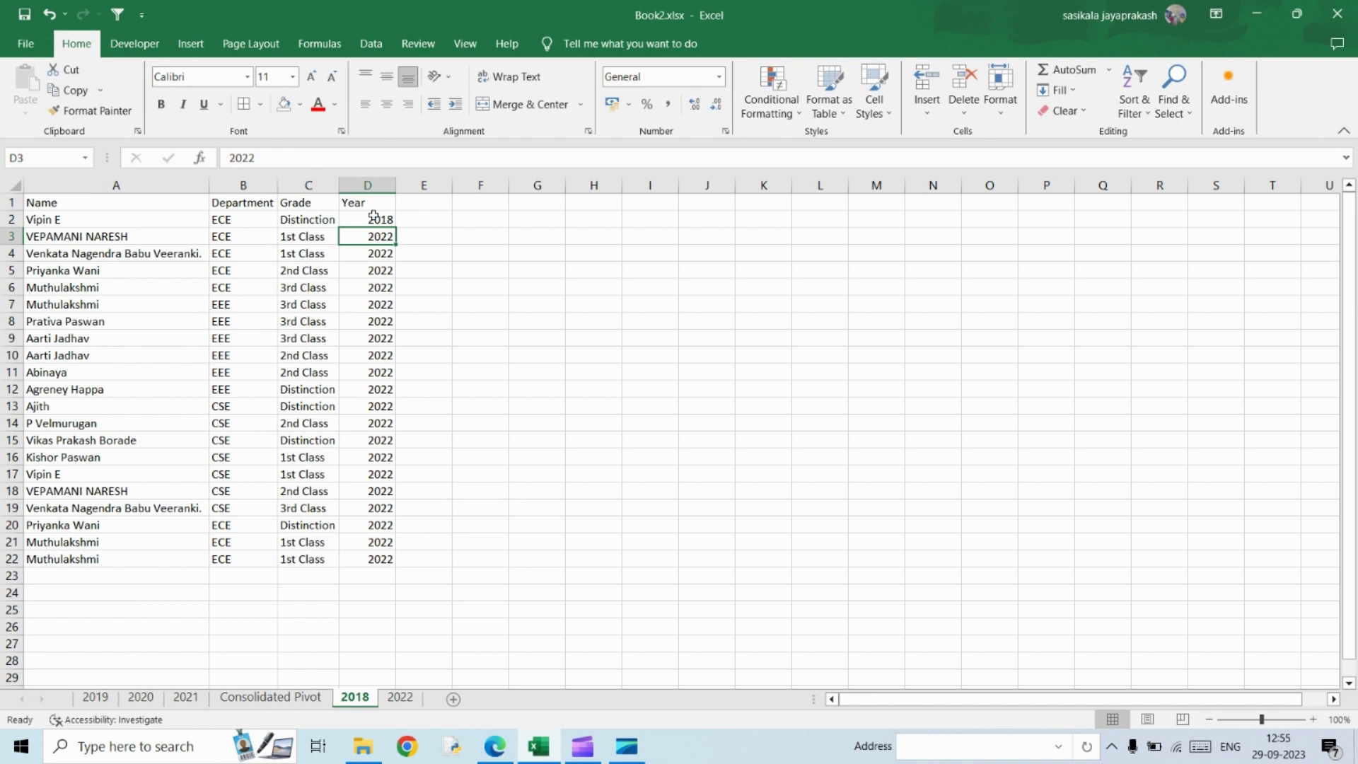
click(373, 217)
drag(394, 227, 389, 561)
click(276, 490)
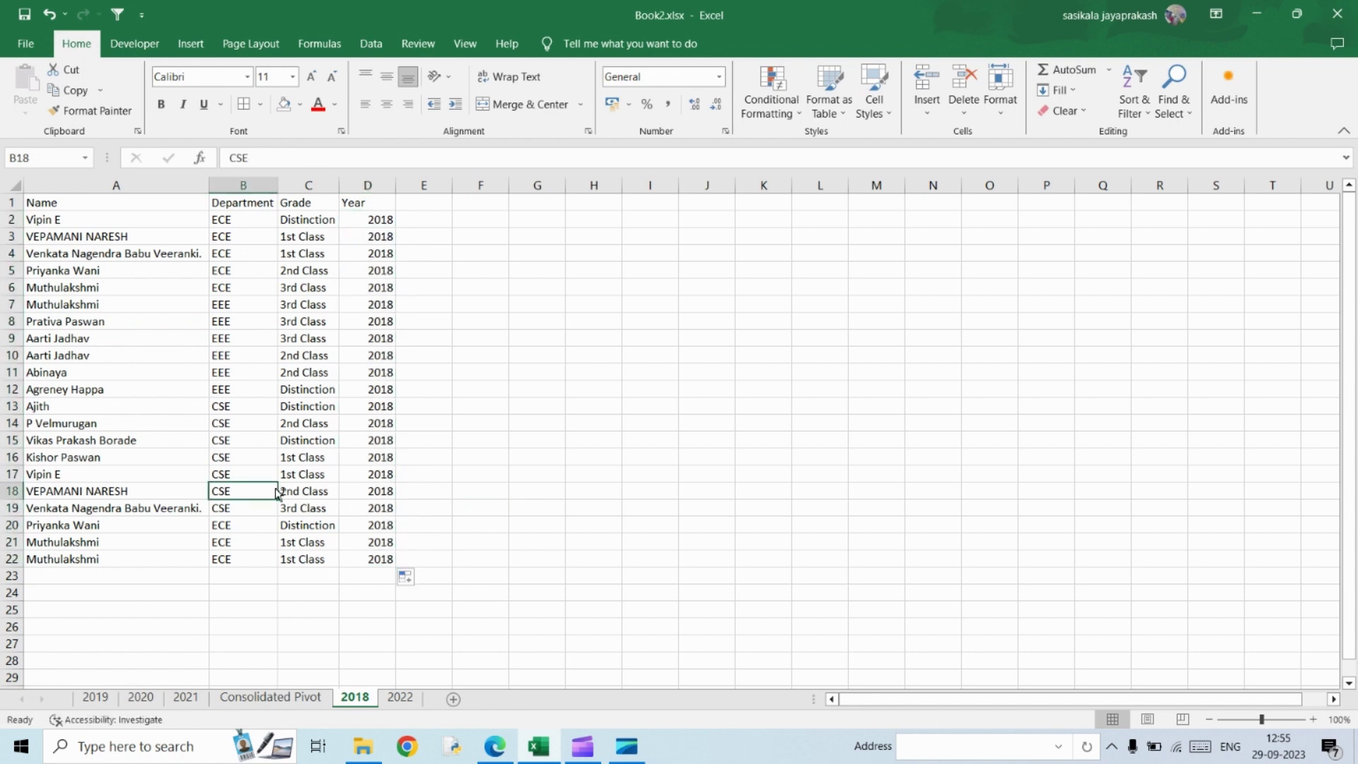
Turn the 2018 data A1:D22 into a table with headers named Year_2018
key(ctrl+a)
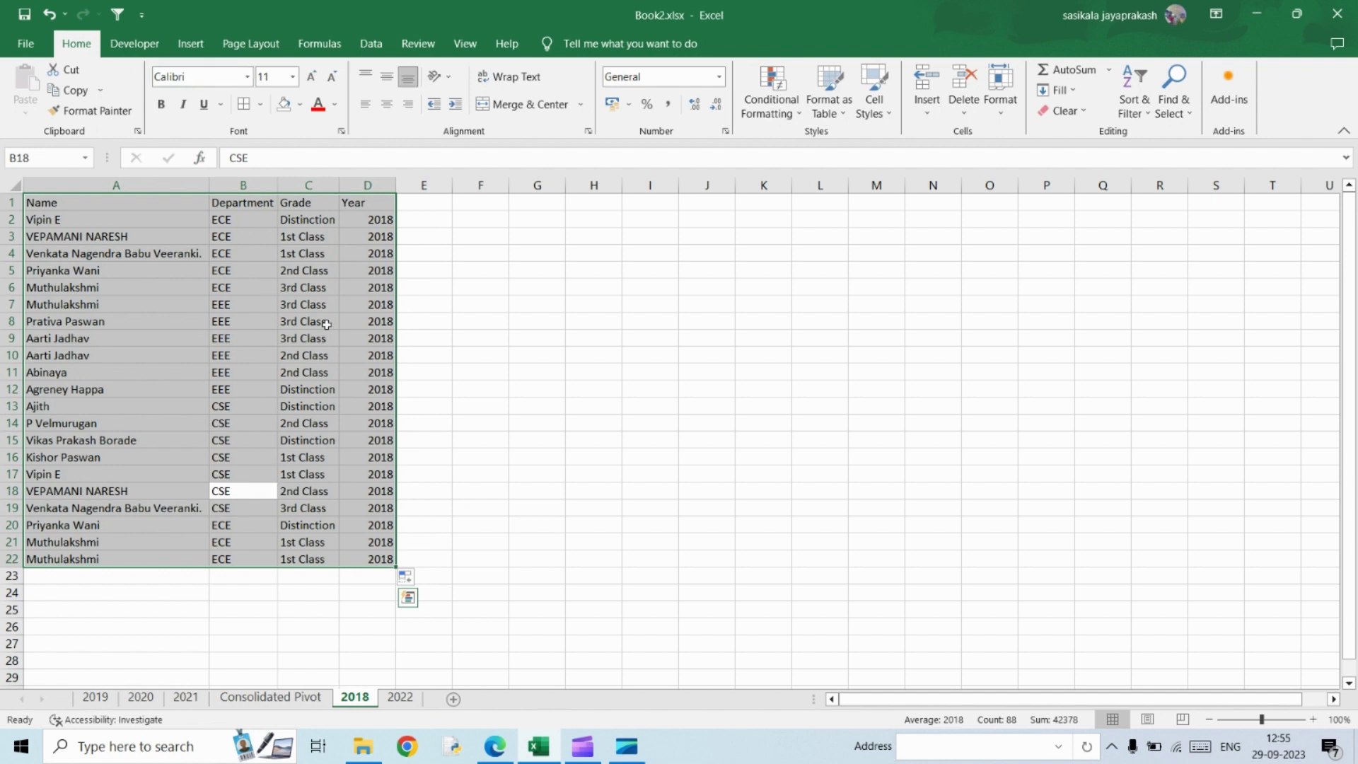
key(ctrl+t)
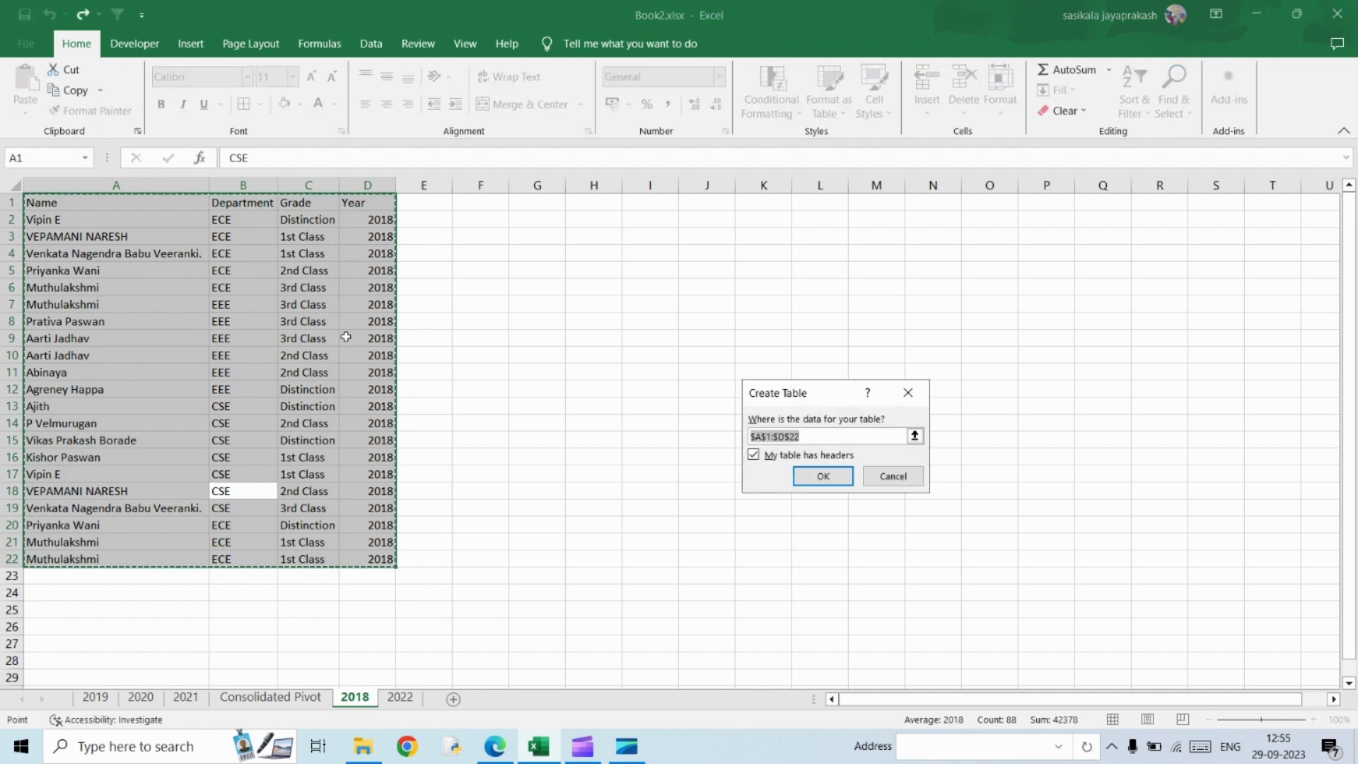
click(820, 476)
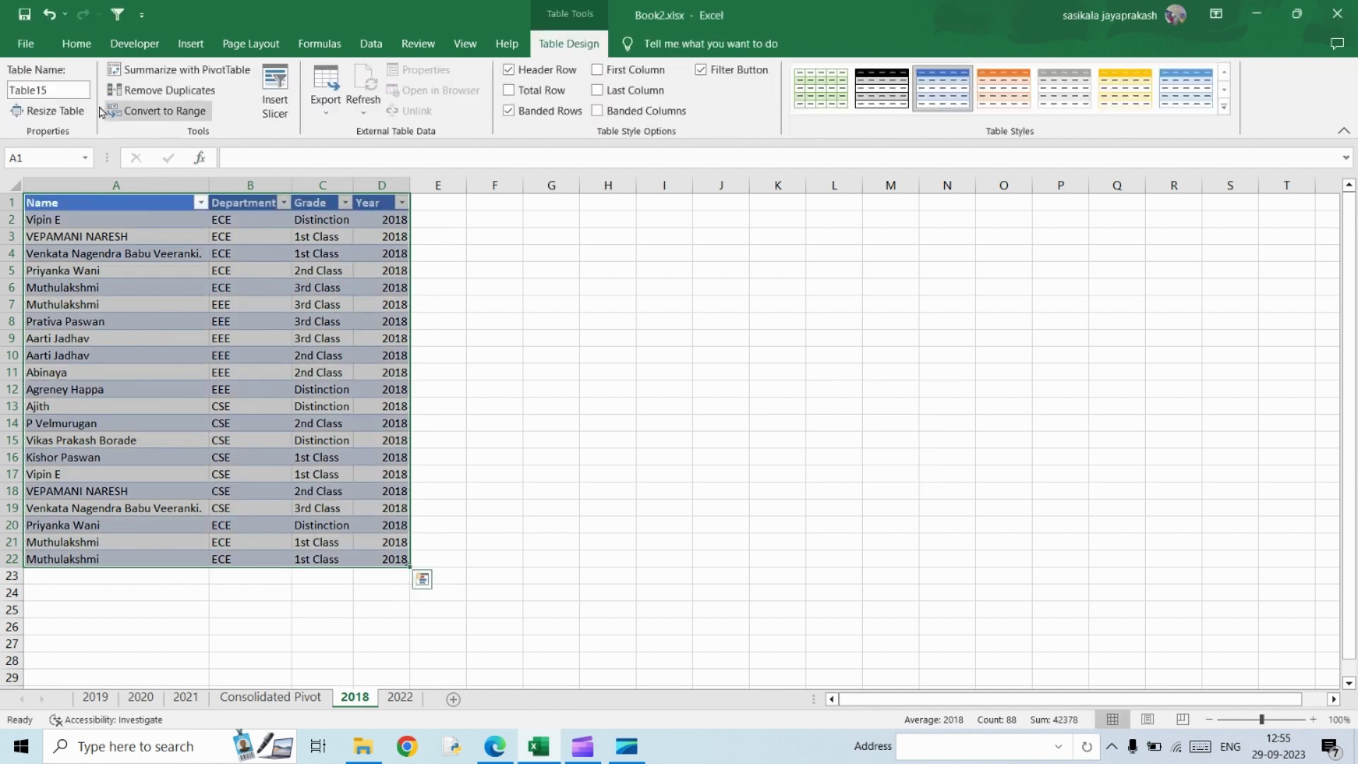
click(65, 91)
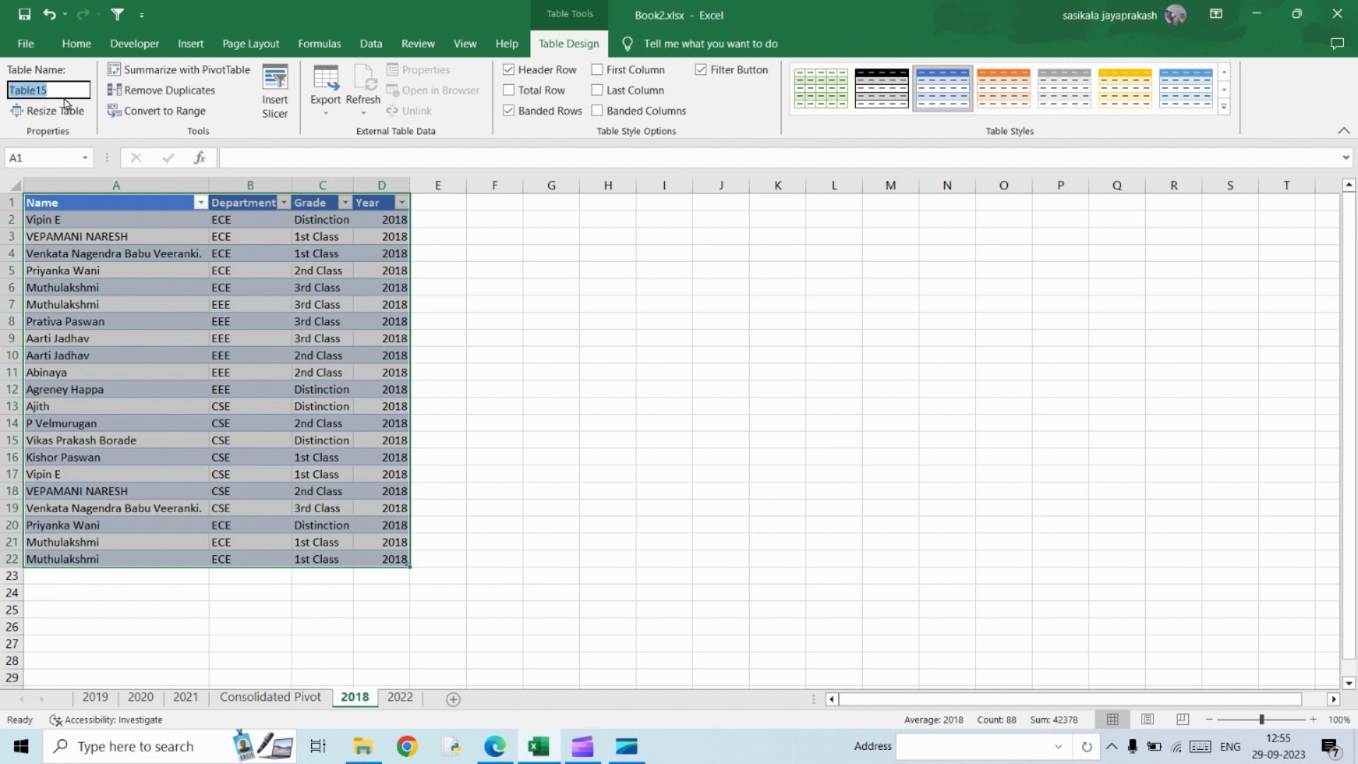
text(Year_2018)
click(461, 305)
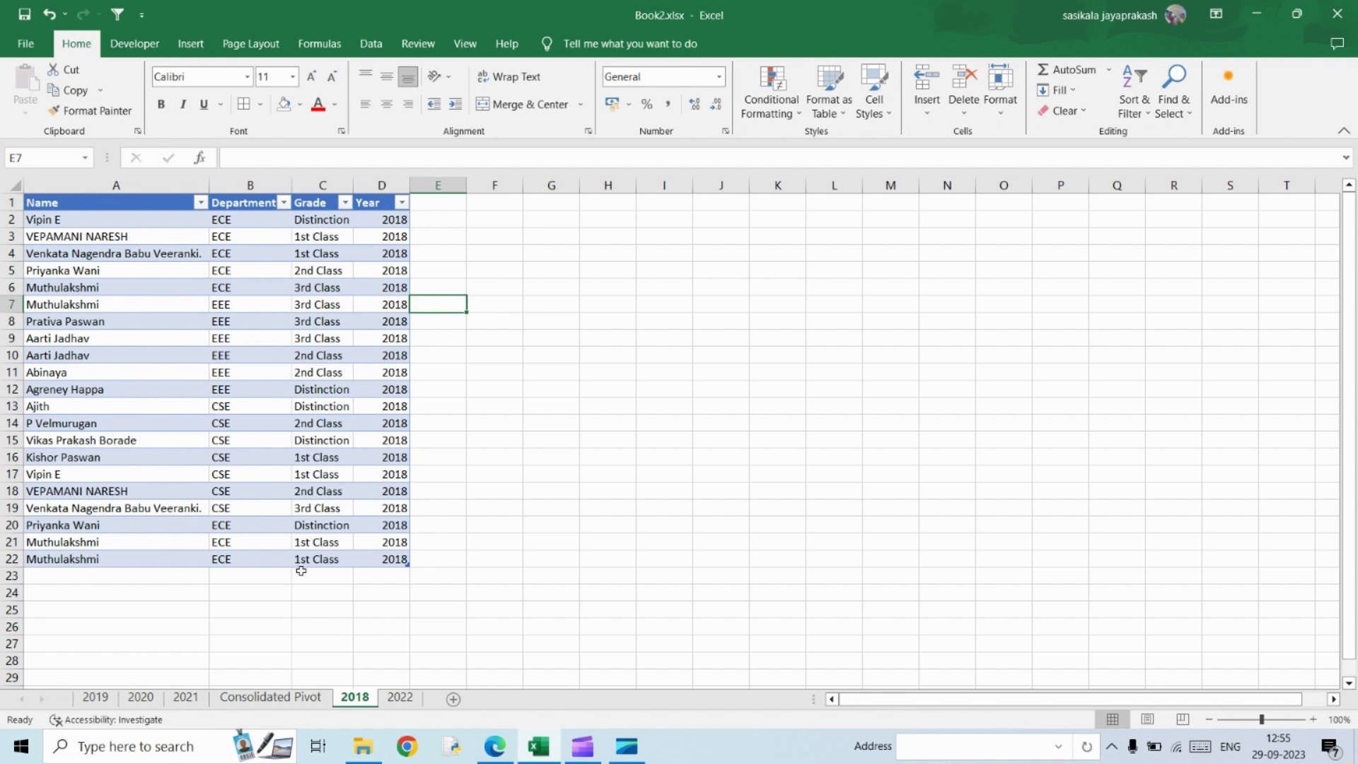
Refresh the Consolidated Pivot so it includes the new 2018 data, bringing the total to 94
click(282, 697)
click(113, 287)
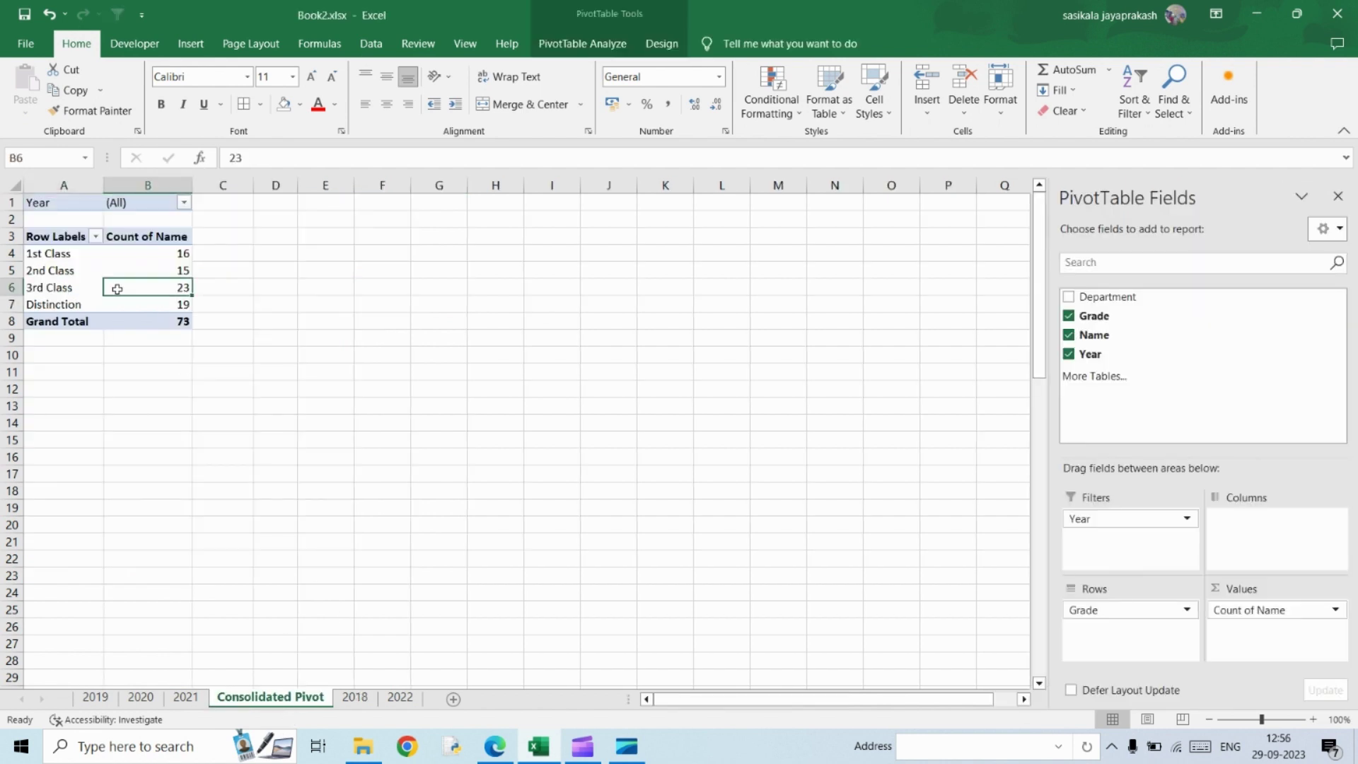
click(36, 288)
right_click(51, 288)
click(106, 371)
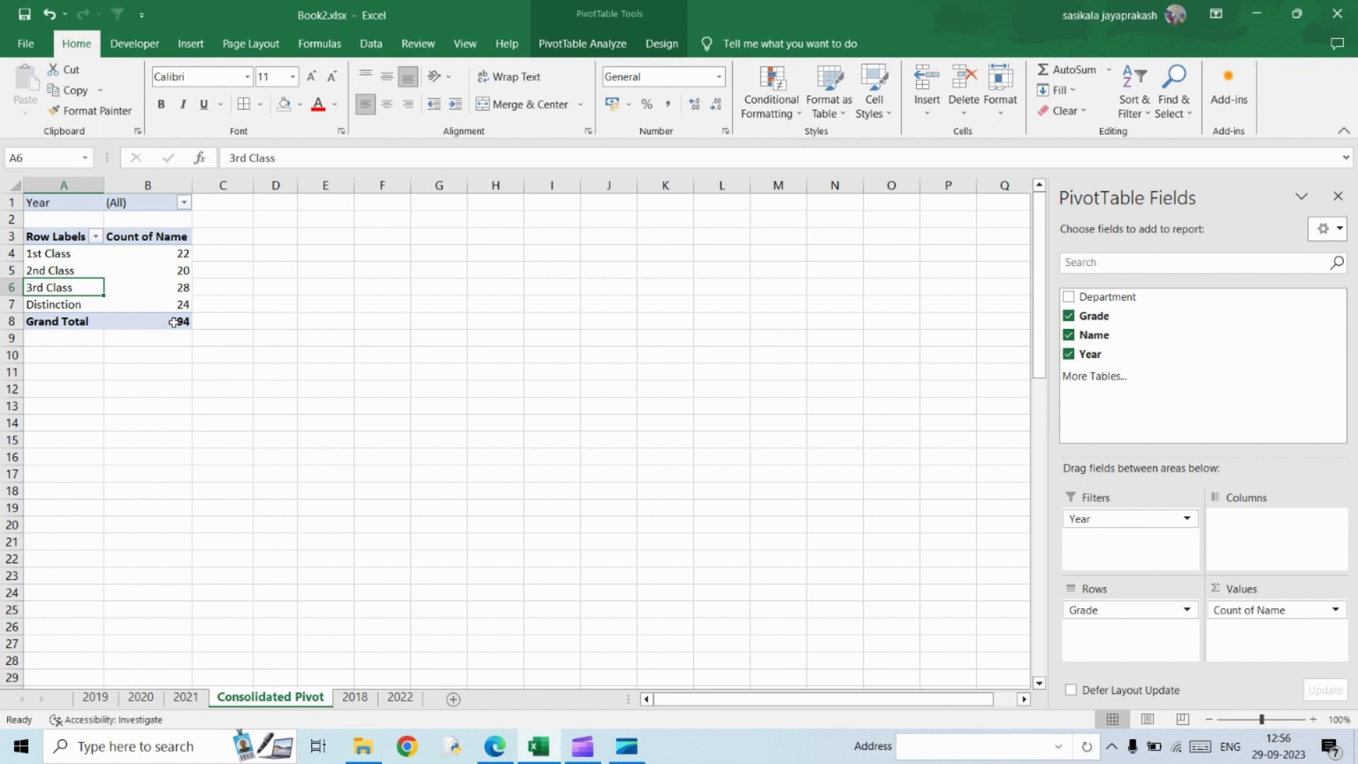
Filter the pivot's Year field to 2018 only, showing 21 names by grade
click(184, 202)
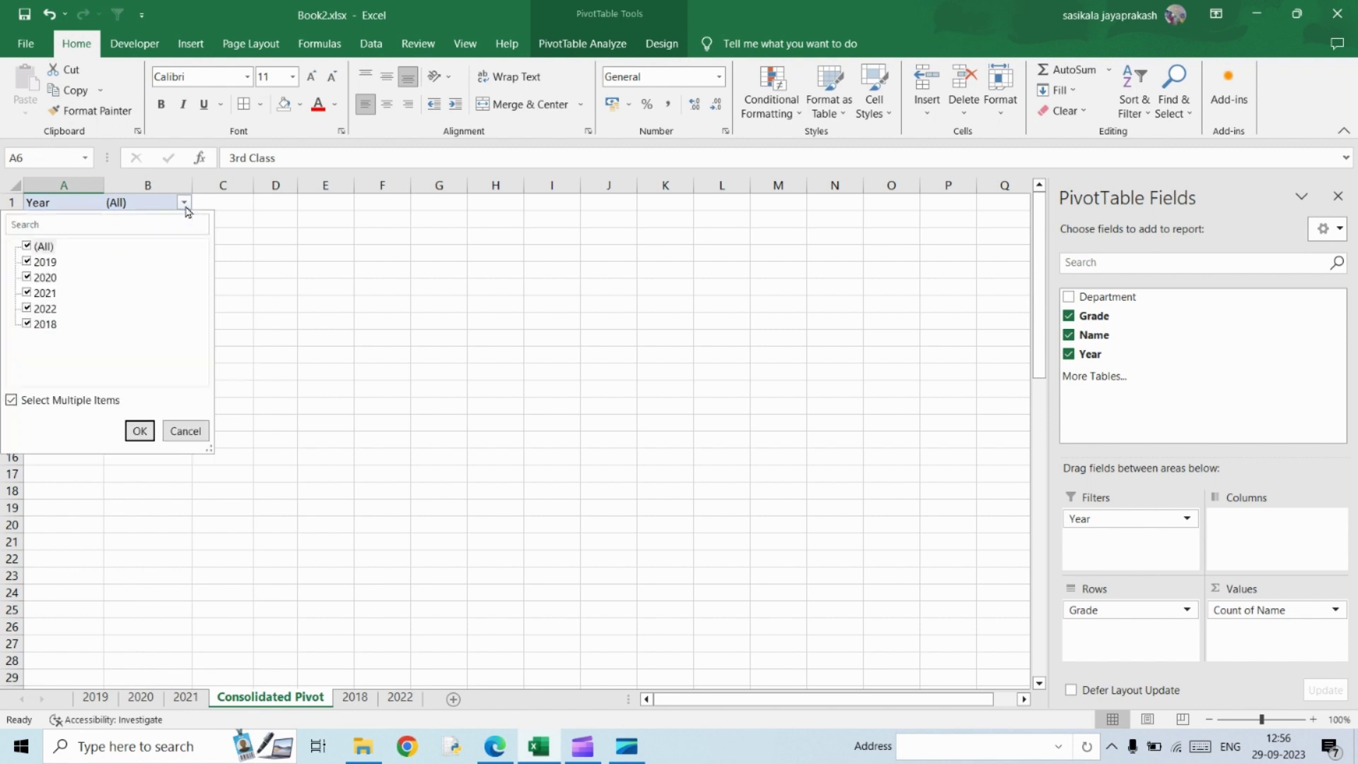
click(28, 246)
click(27, 323)
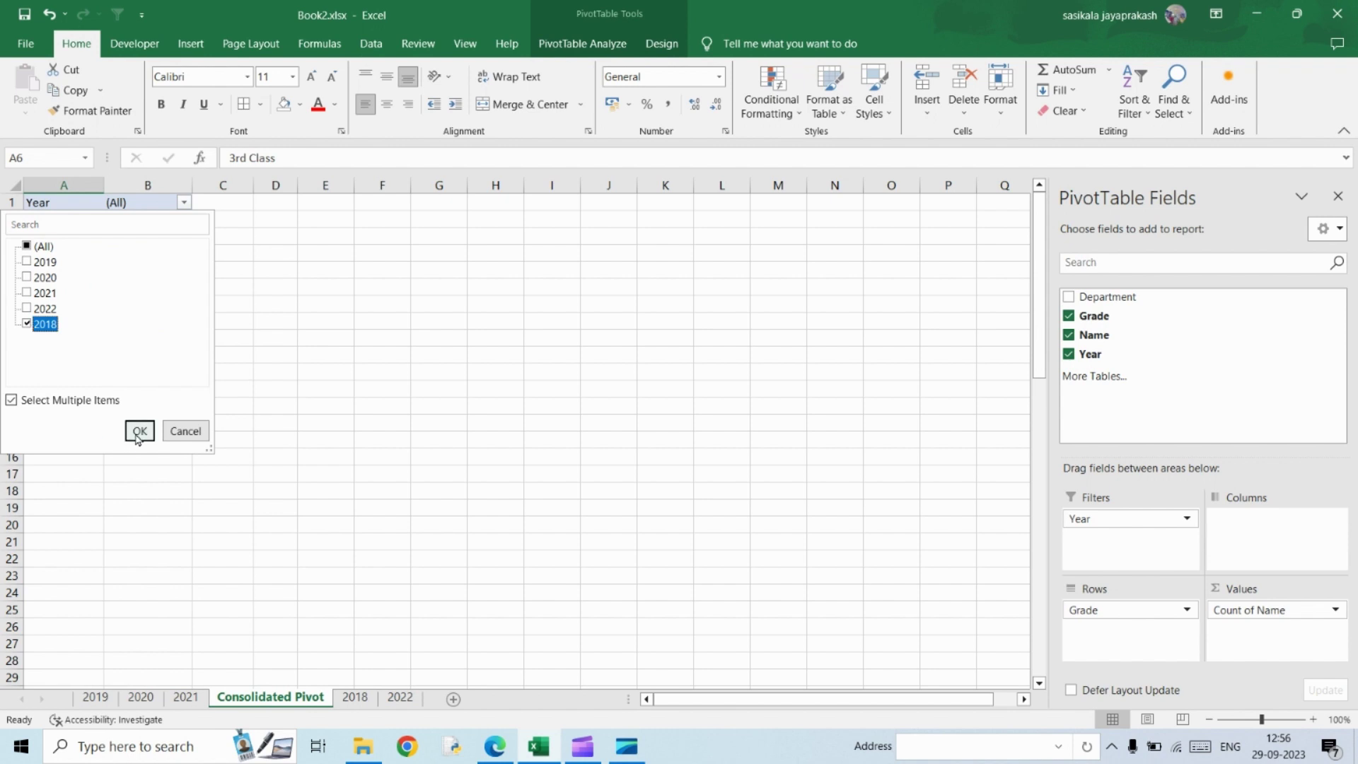
click(138, 431)
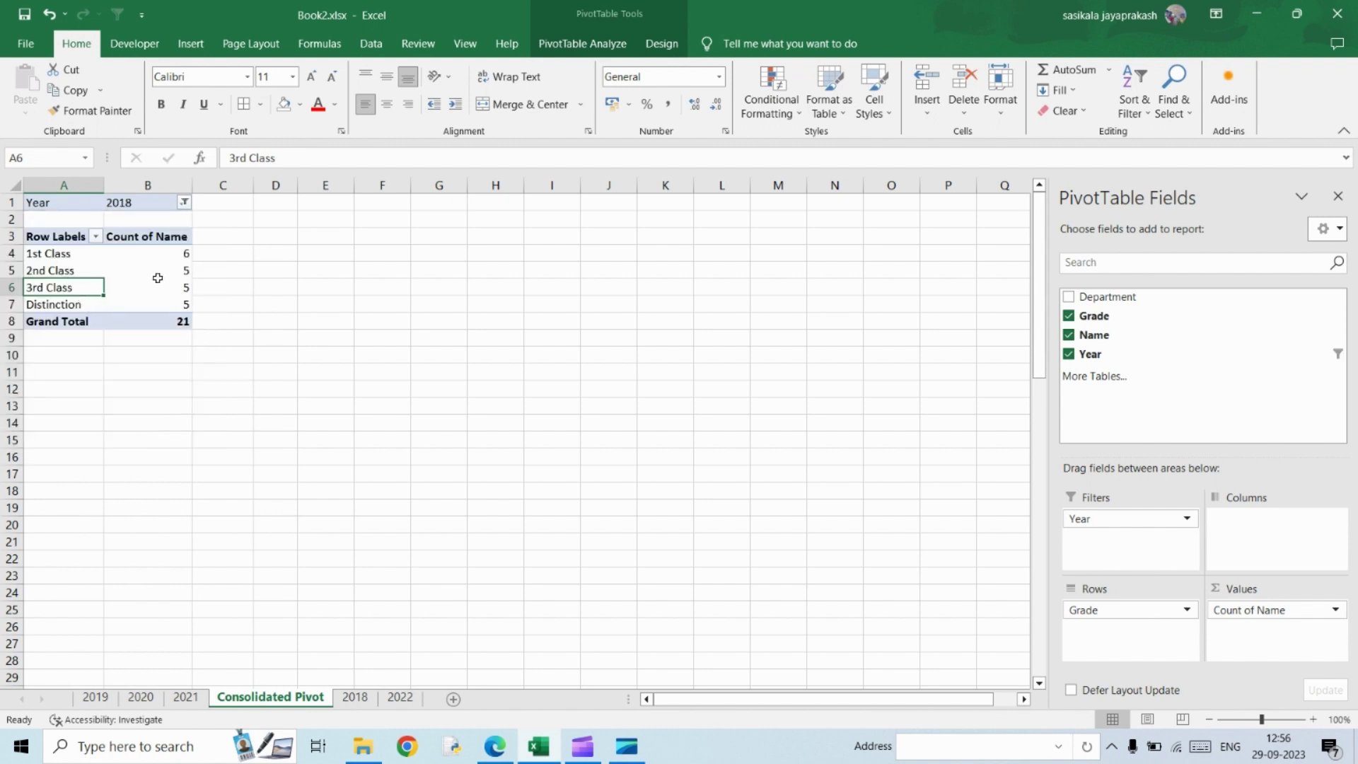